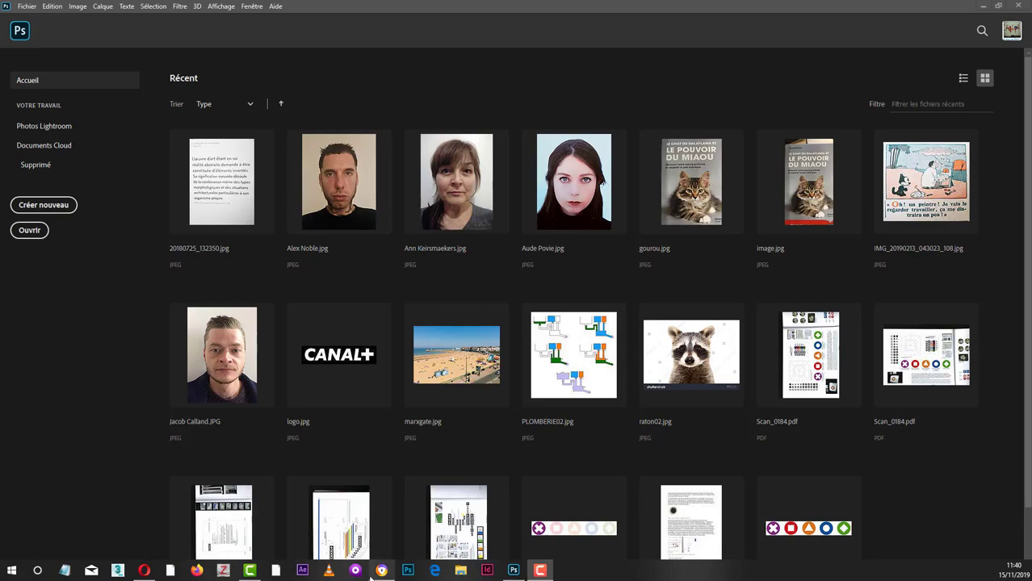
Review the raccoon photo and the baby-animal and animal-face image results in Chrome
click(381, 570)
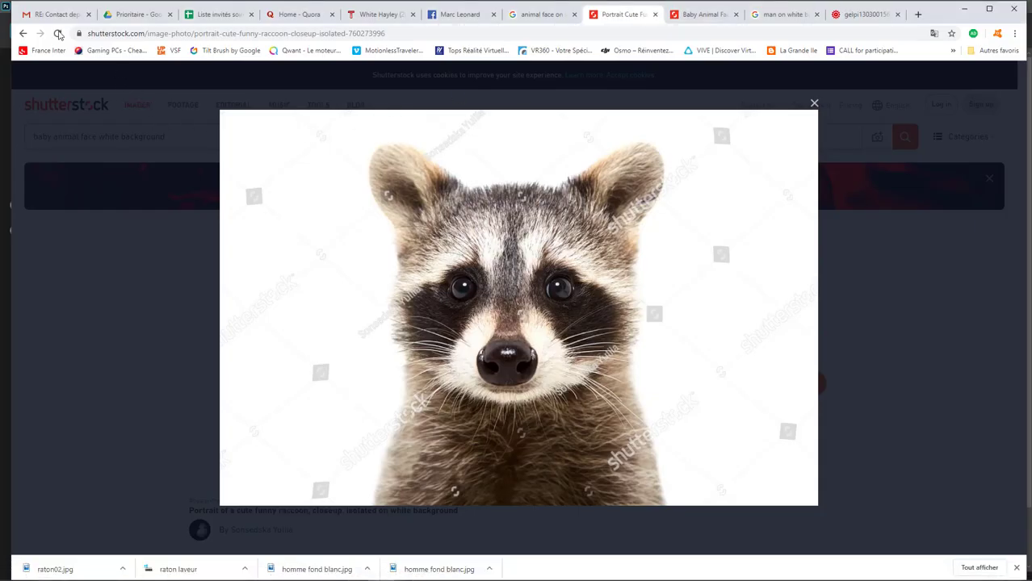
click(24, 34)
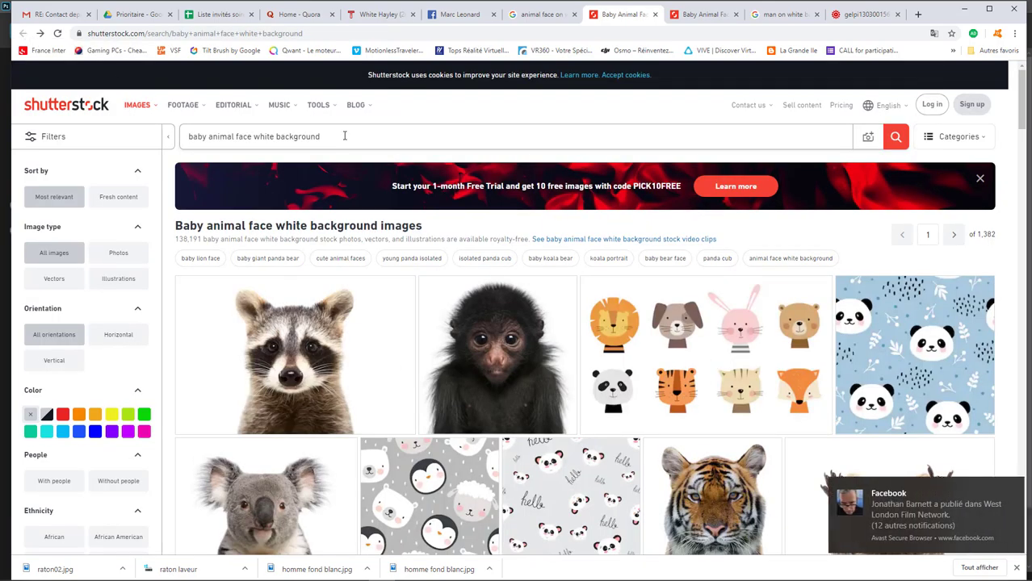
drag(343, 139, 172, 143)
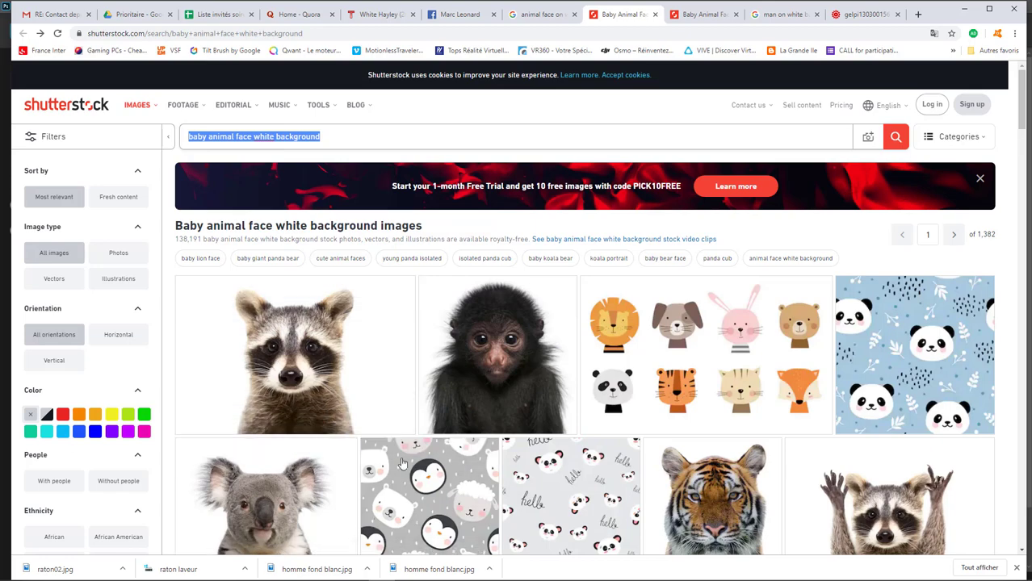
click(534, 15)
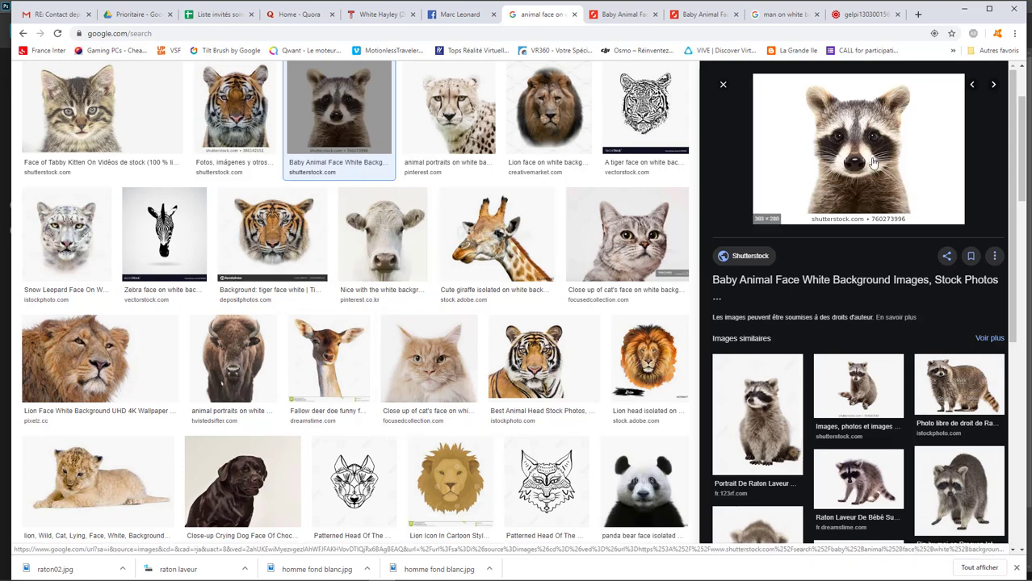
Check the man-on-white image search results, then return to Photoshop's Home screen
click(726, 16)
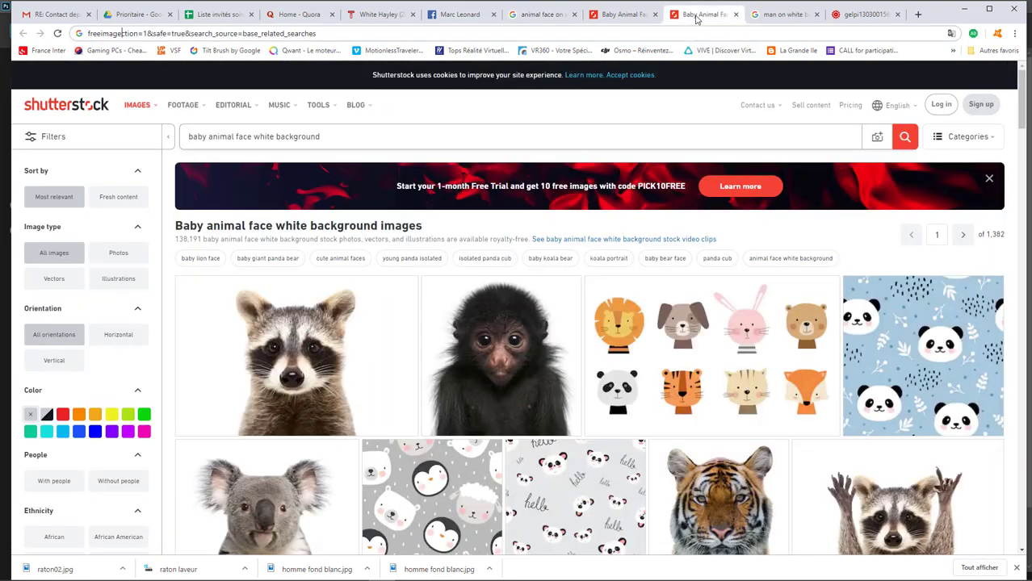
click(775, 18)
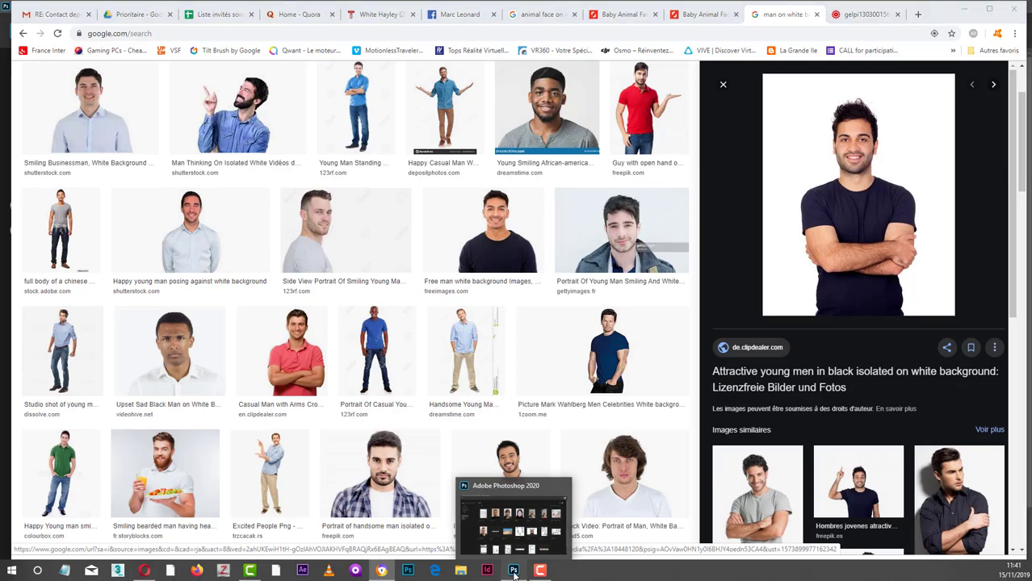
click(515, 573)
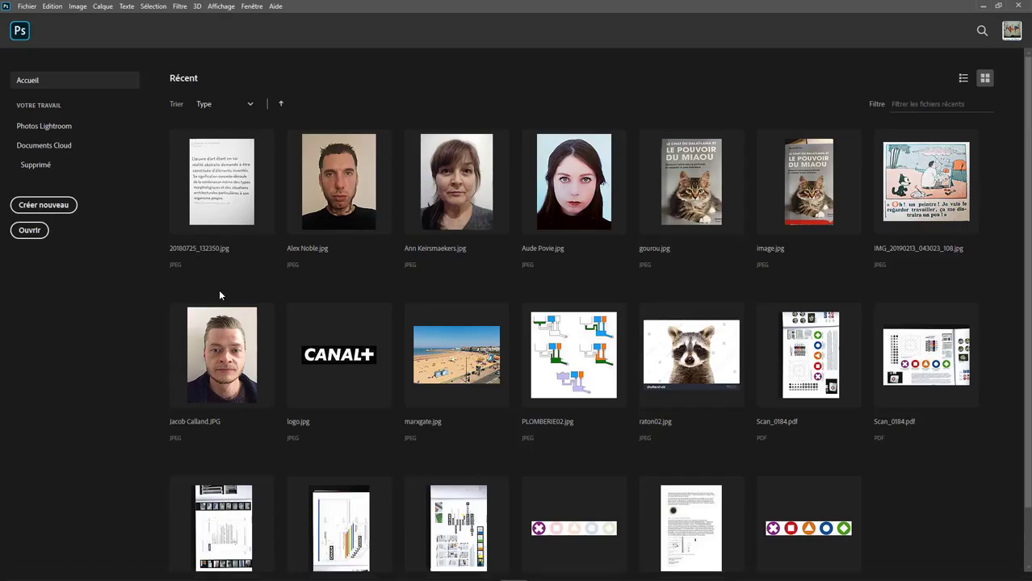
Create a 1920×1080, 72 ppi, RGB document with square pixels and a transparent background
click(57, 207)
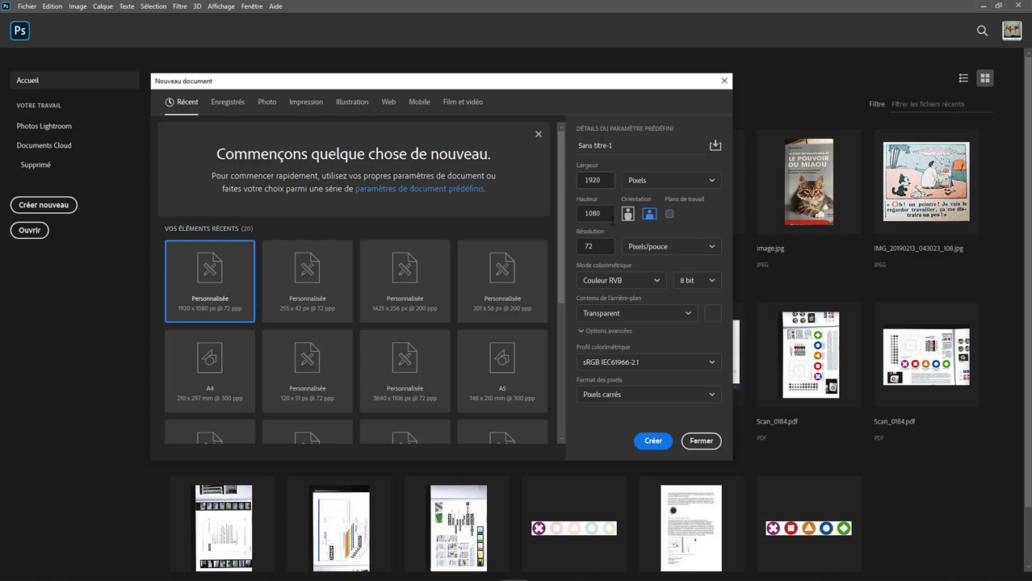
click(602, 245)
click(585, 395)
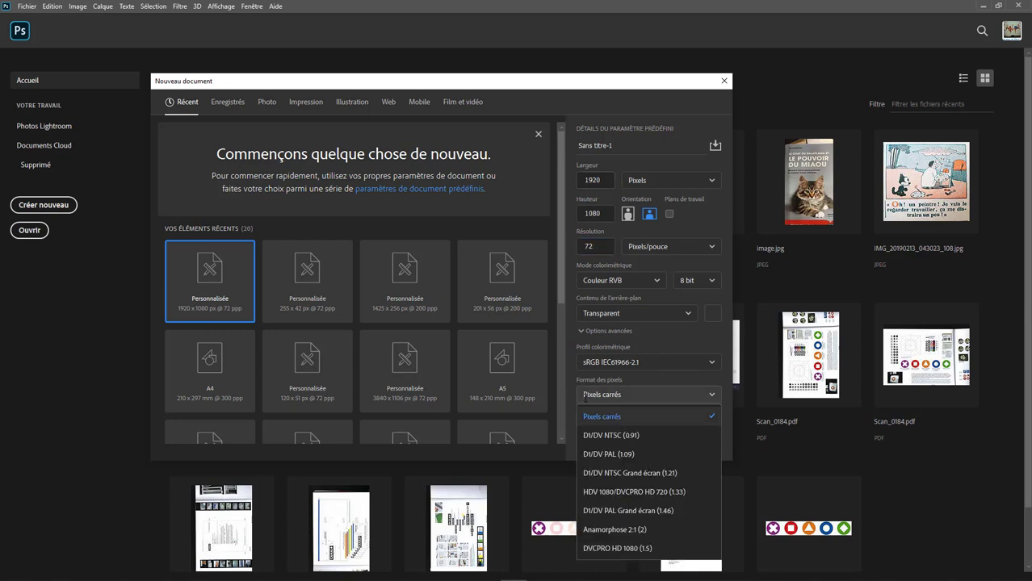
click(591, 396)
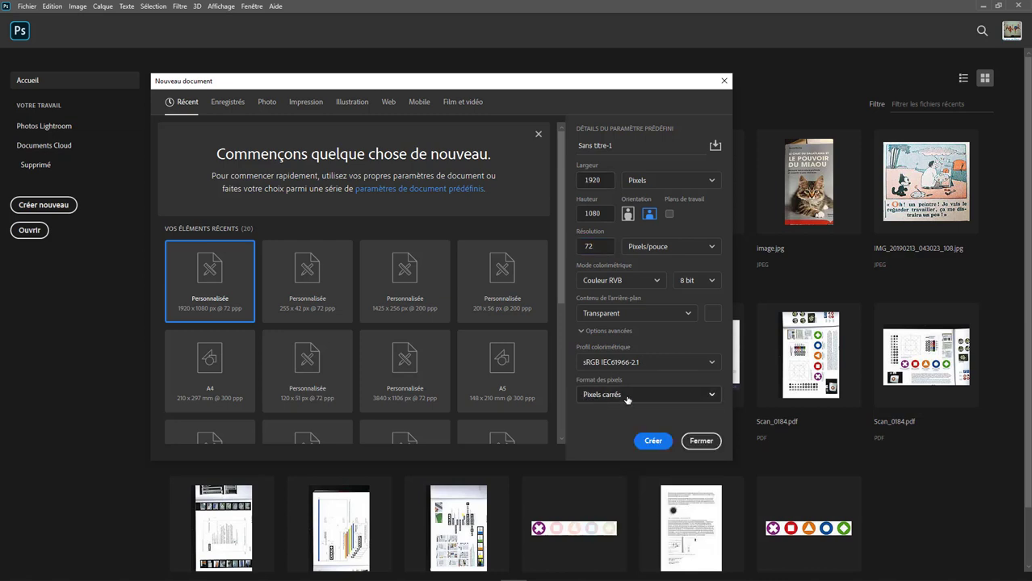
click(627, 398)
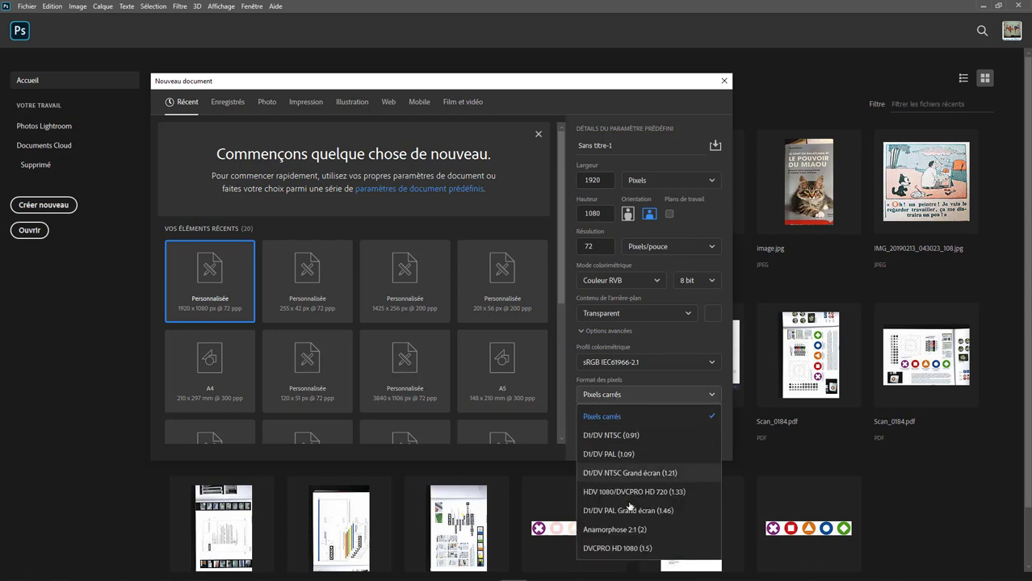
click(625, 418)
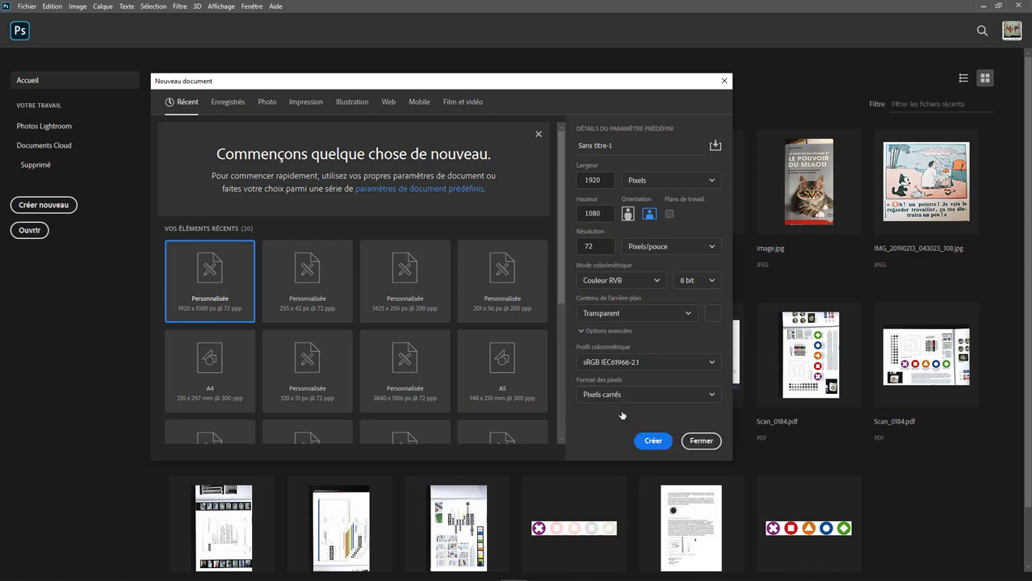
click(604, 246)
click(634, 282)
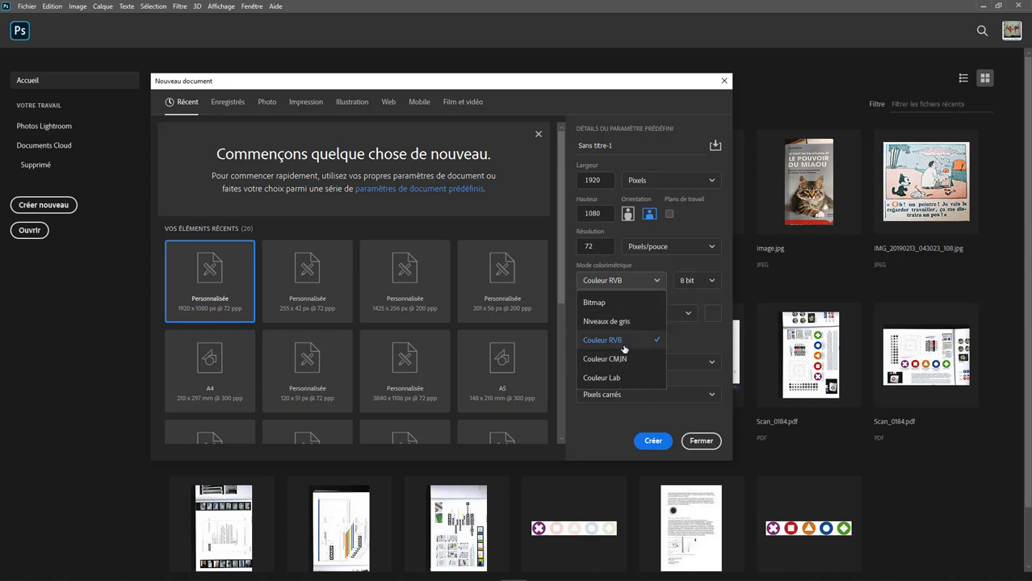
click(624, 343)
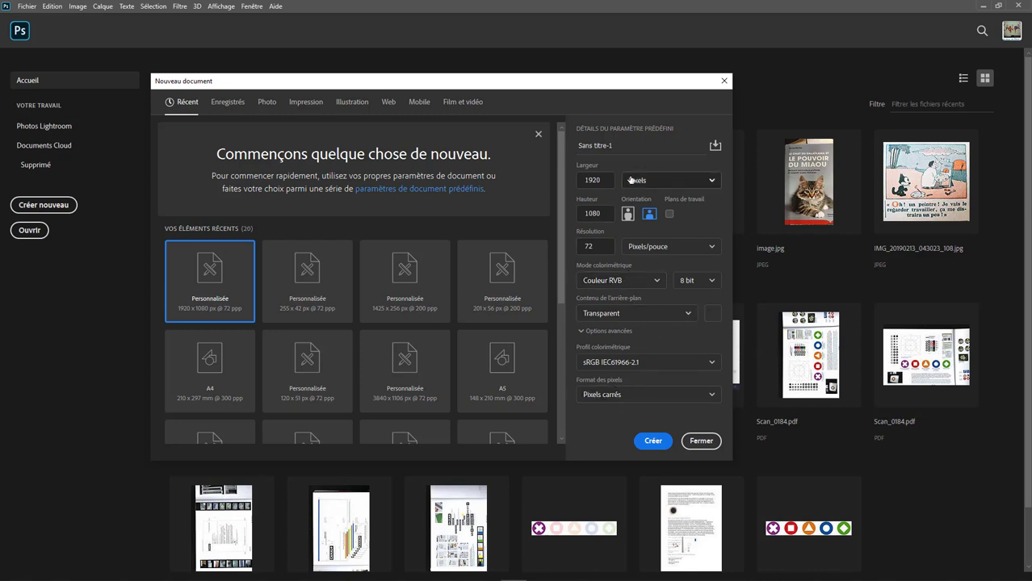
click(652, 442)
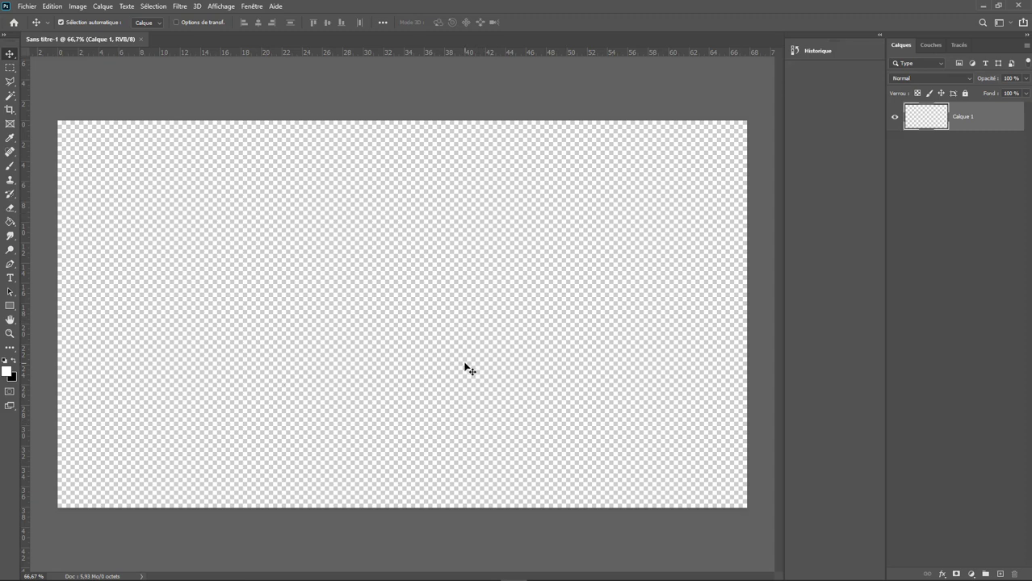
Open homme fond blanc.jpg and raton02.jpg through Fichier > Ouvrir
click(28, 6)
click(44, 29)
double_click(313, 92)
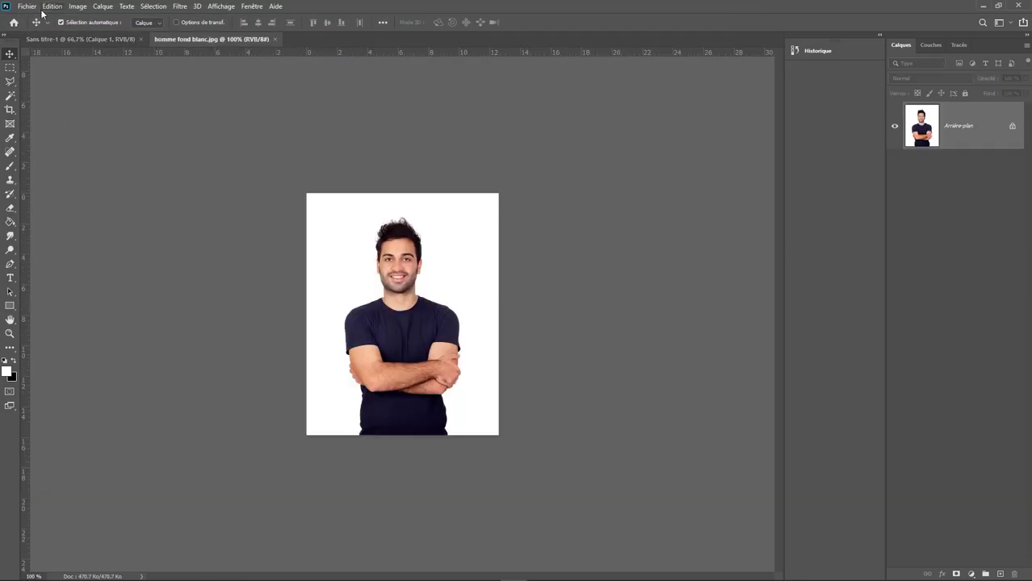
click(29, 6)
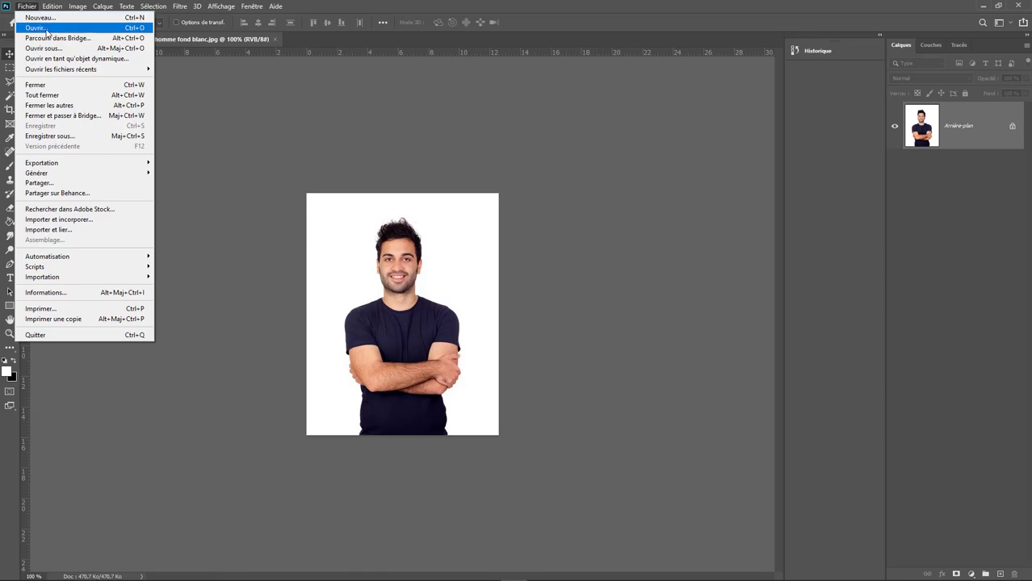
click(44, 29)
double_click(485, 88)
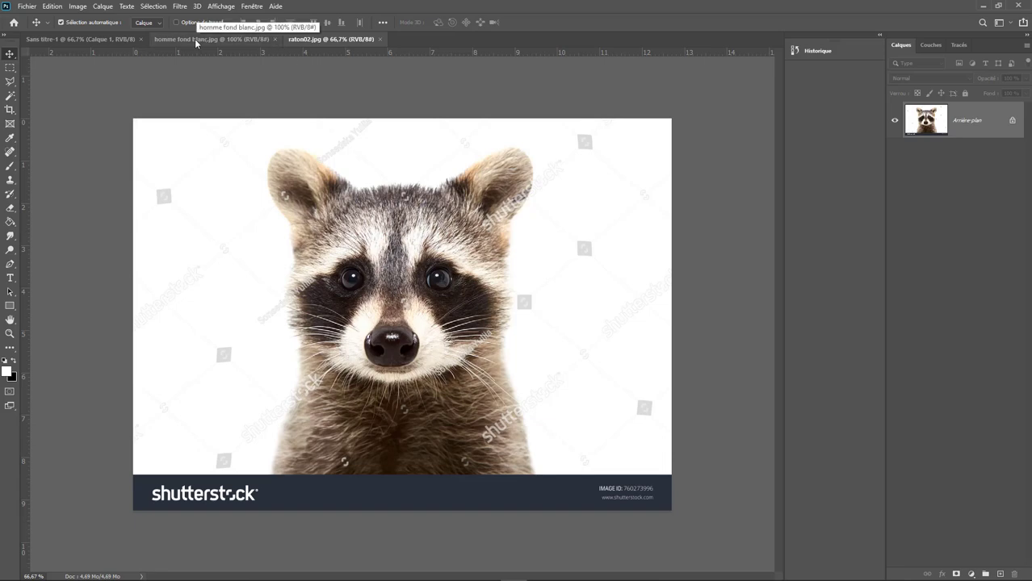
Flip between the three document tabs, ending on the man-on-white photo
click(159, 40)
click(80, 39)
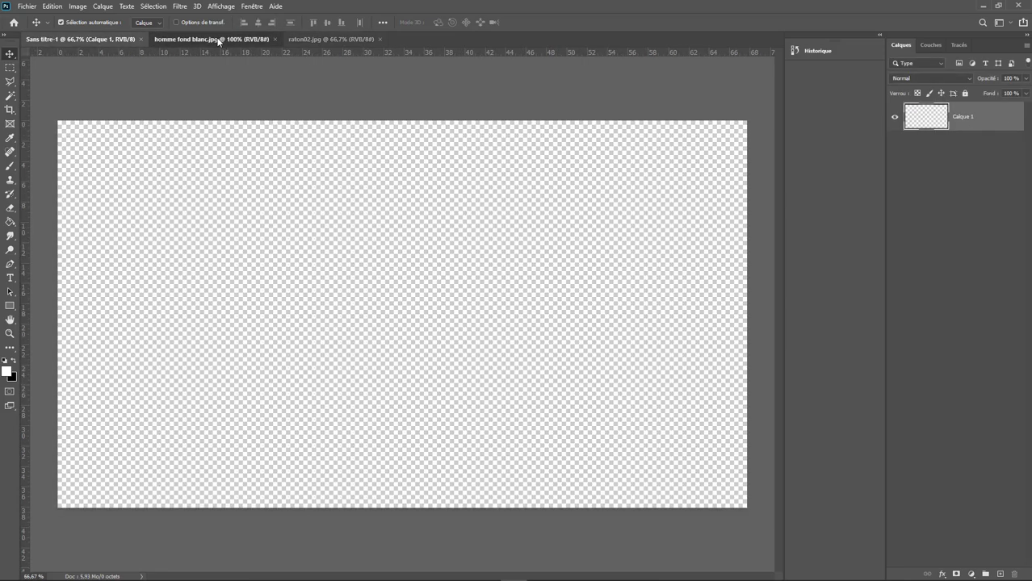
click(211, 39)
click(334, 38)
click(224, 38)
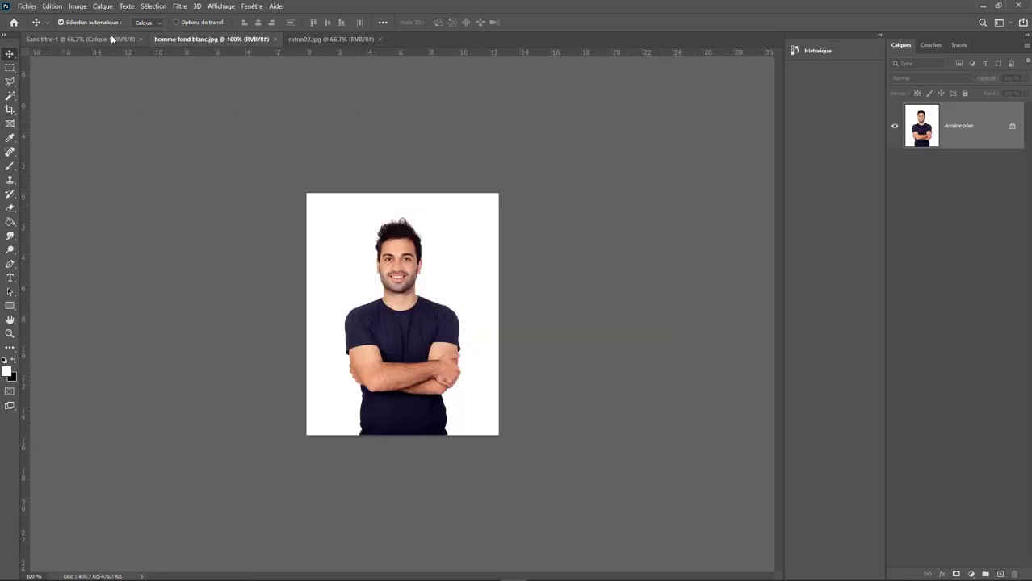
click(105, 39)
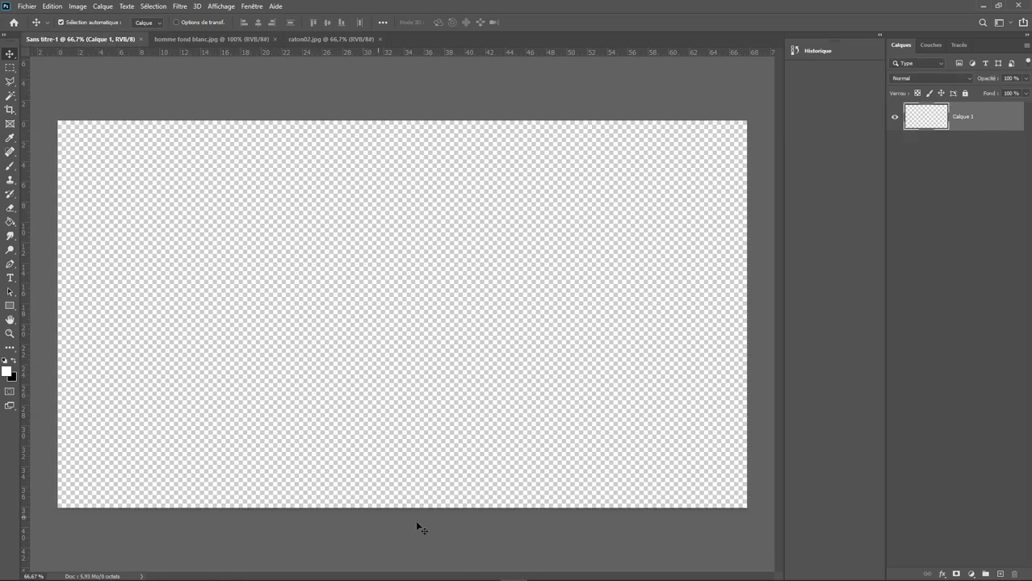
click(192, 40)
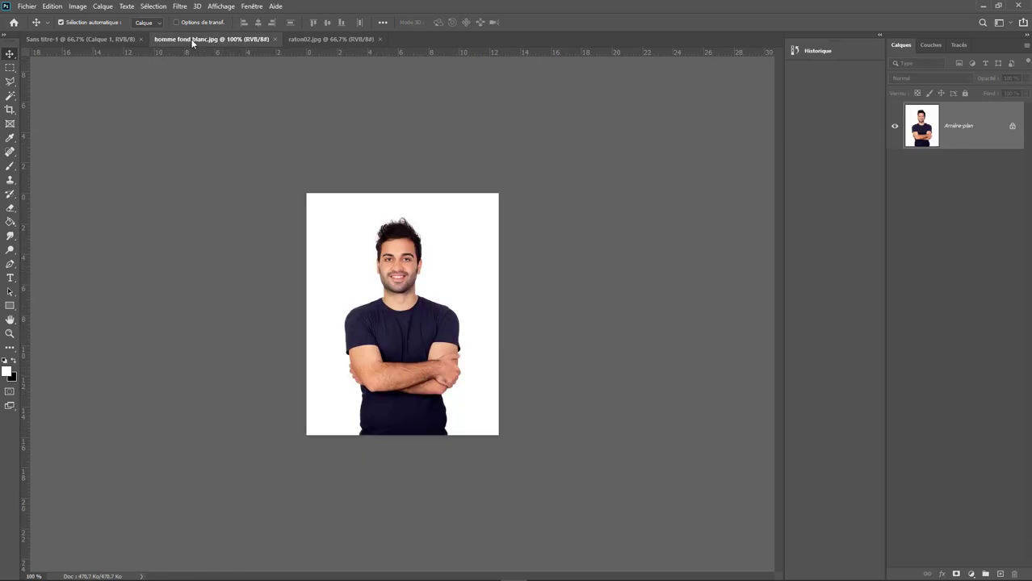
Select all of homme fond blanc.jpg, copy it, and return to Sans titre-1
click(53, 7)
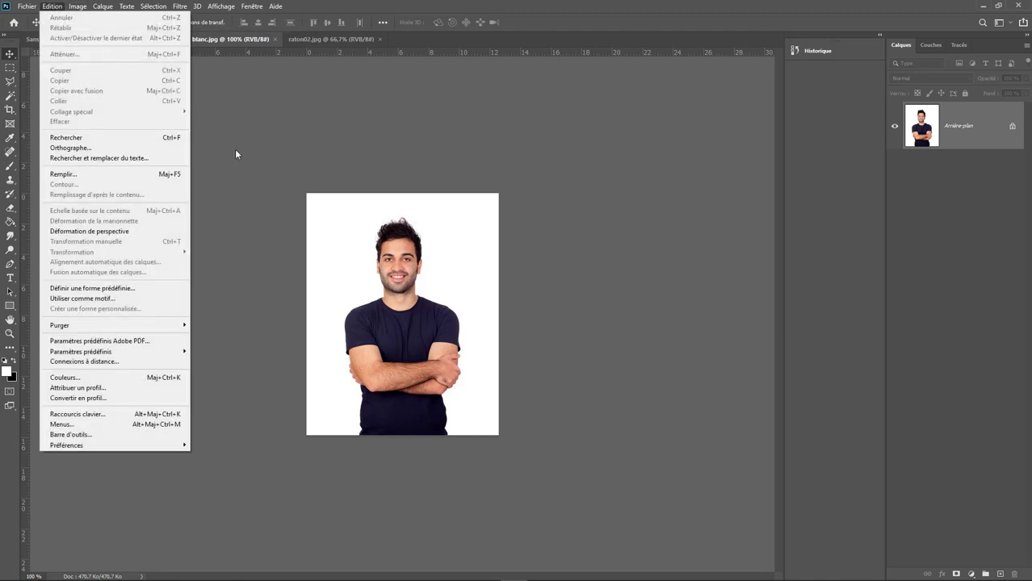
mouse_move(153, 6)
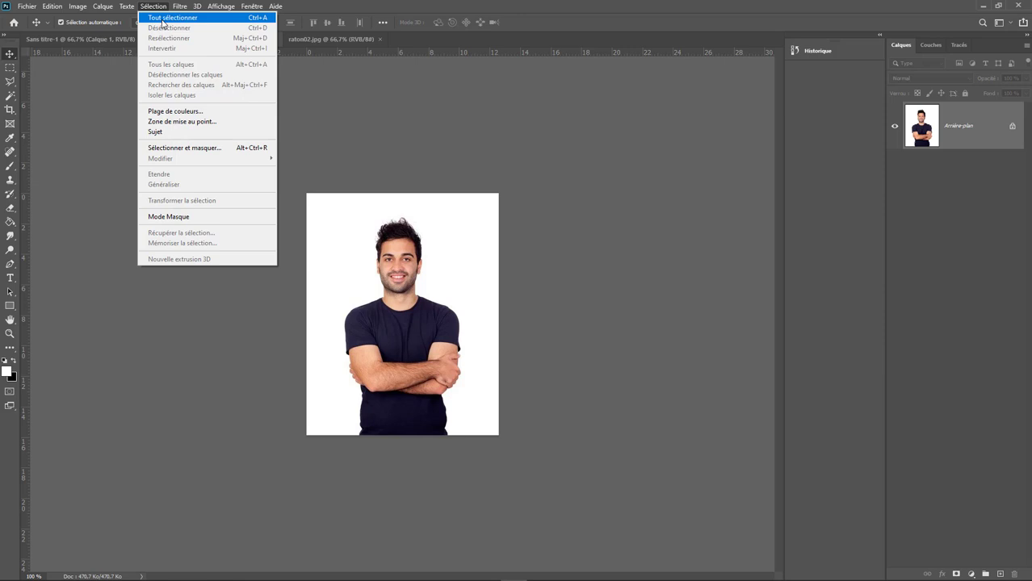
click(162, 19)
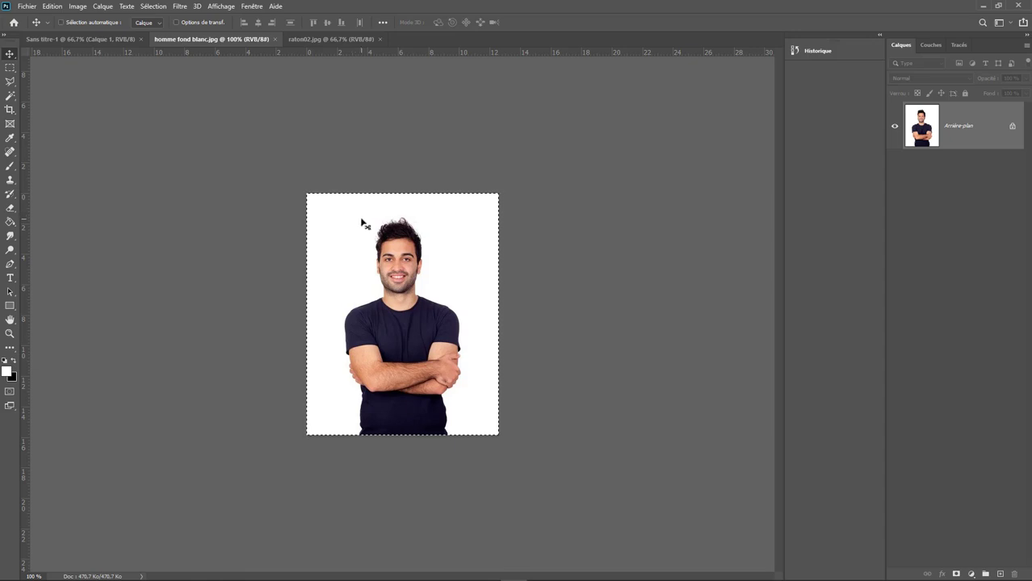
key(ctrl)
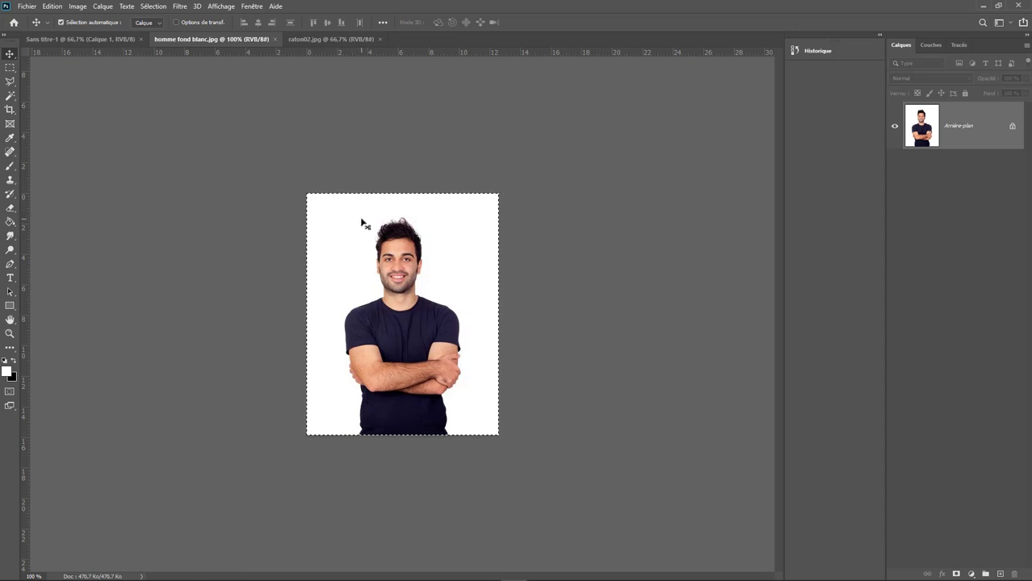
click(158, 8)
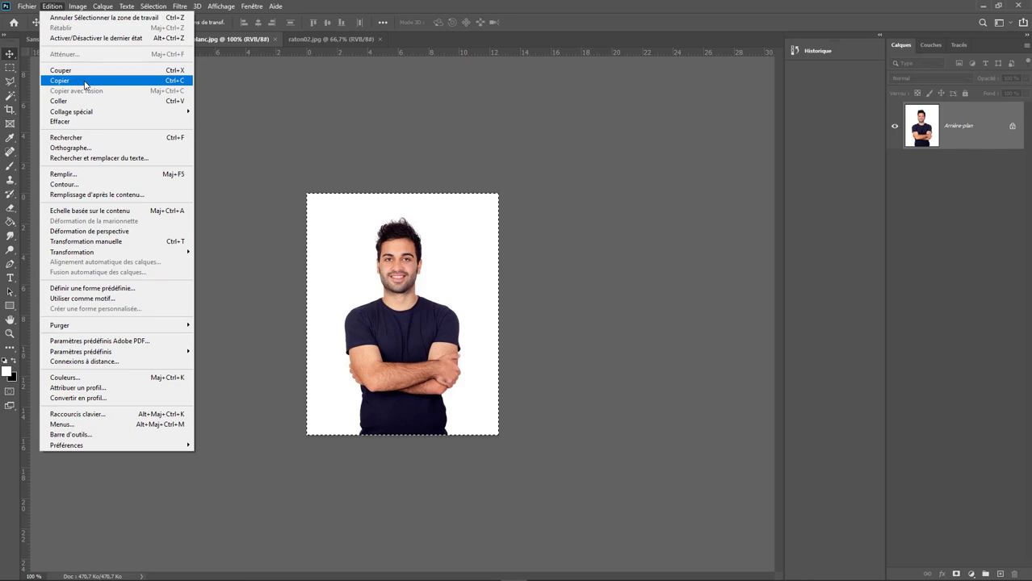
click(83, 82)
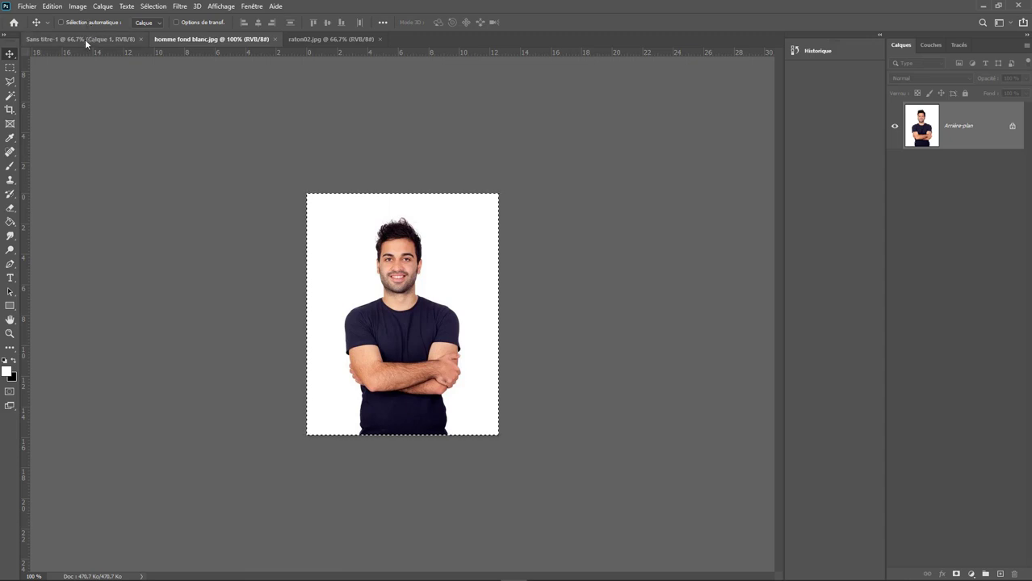
click(84, 39)
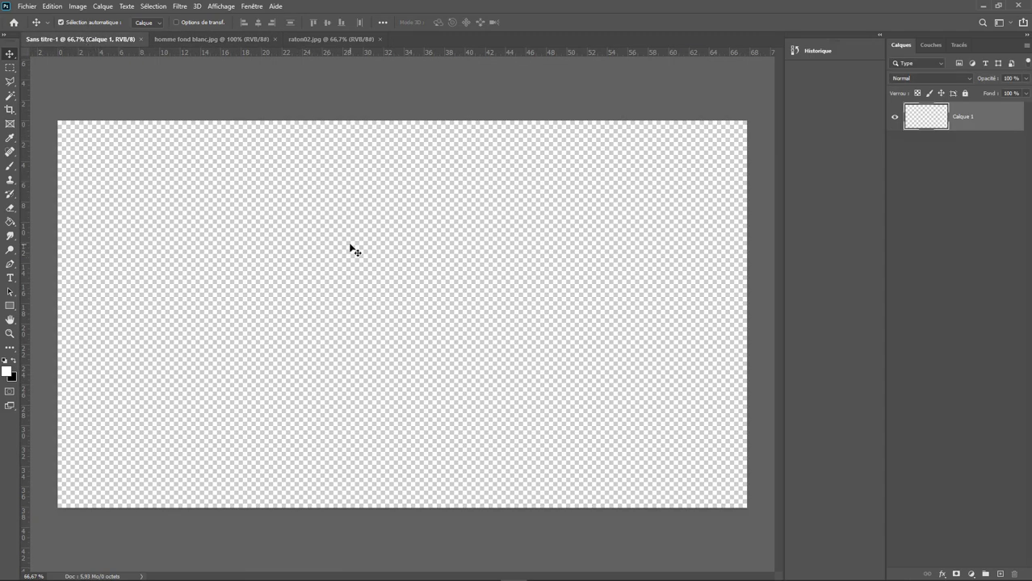
Paste the man photo into Sans titre-1 as Calque 1
key(ctrl+v)
key(m)
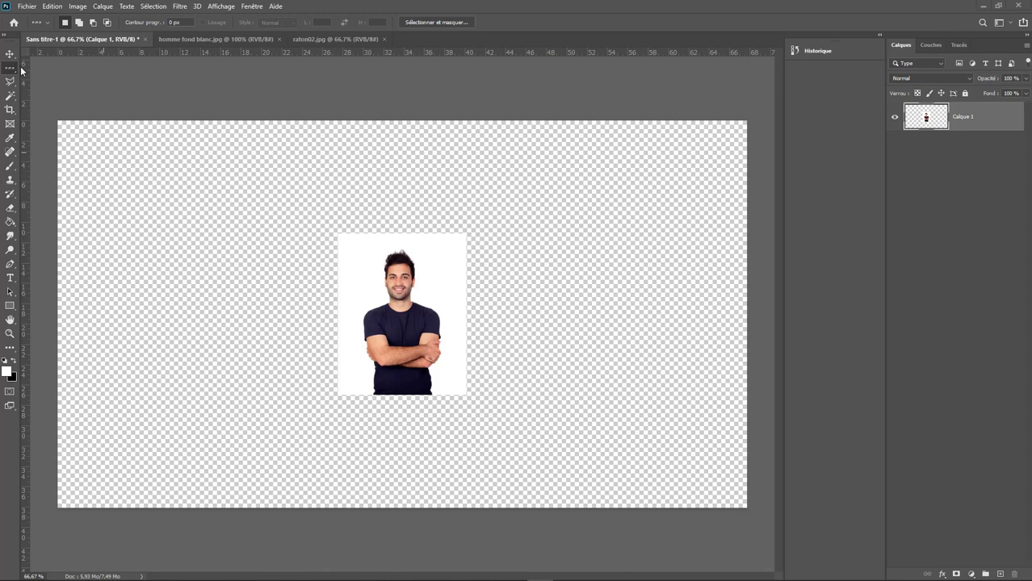
key(ctrl+shift+d)
Clear the rectangular selection over the man's head and switch to the Elliptical Marquee tool
right_click(13, 70)
click(49, 68)
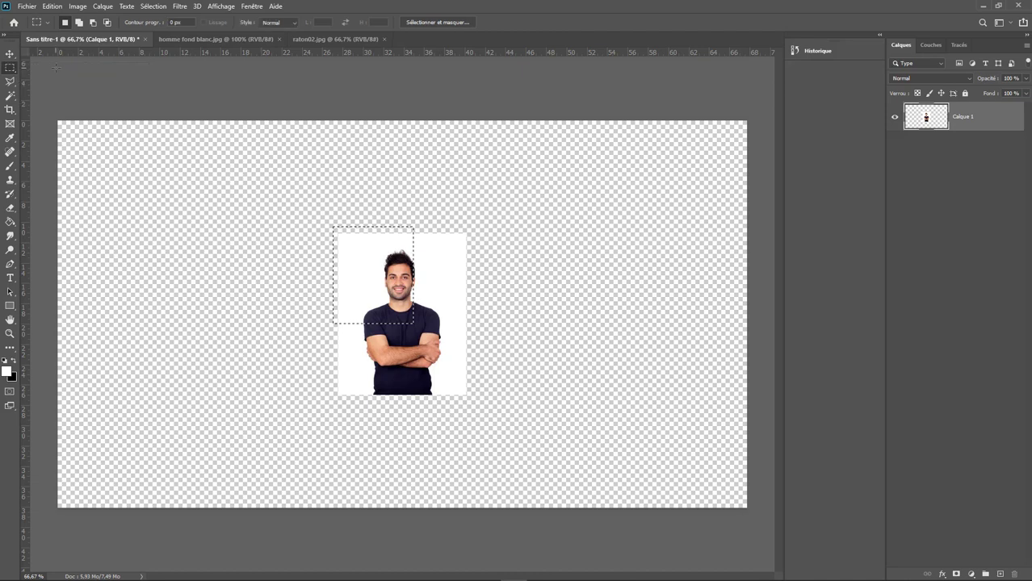
click(326, 228)
right_click(15, 74)
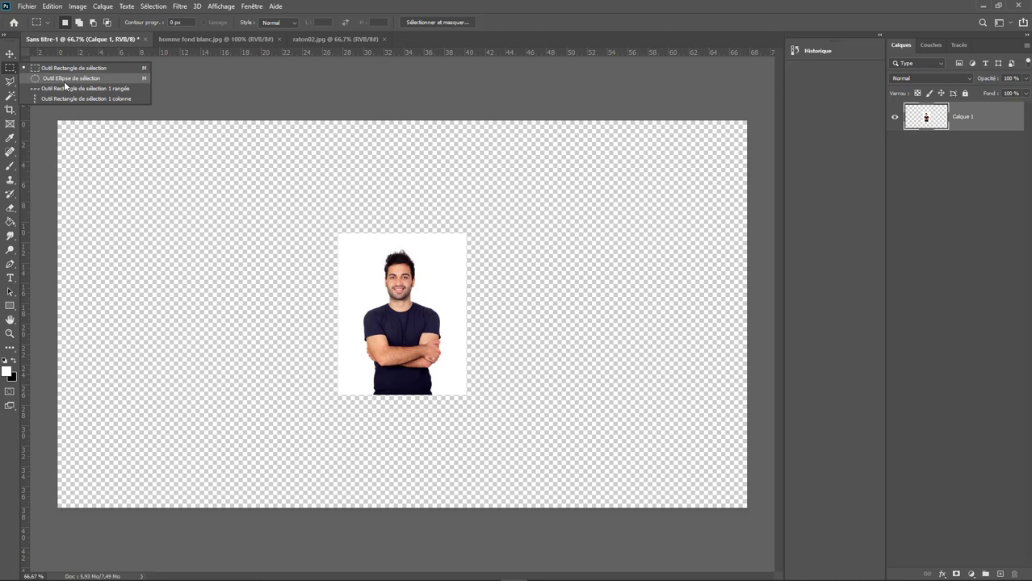
click(97, 77)
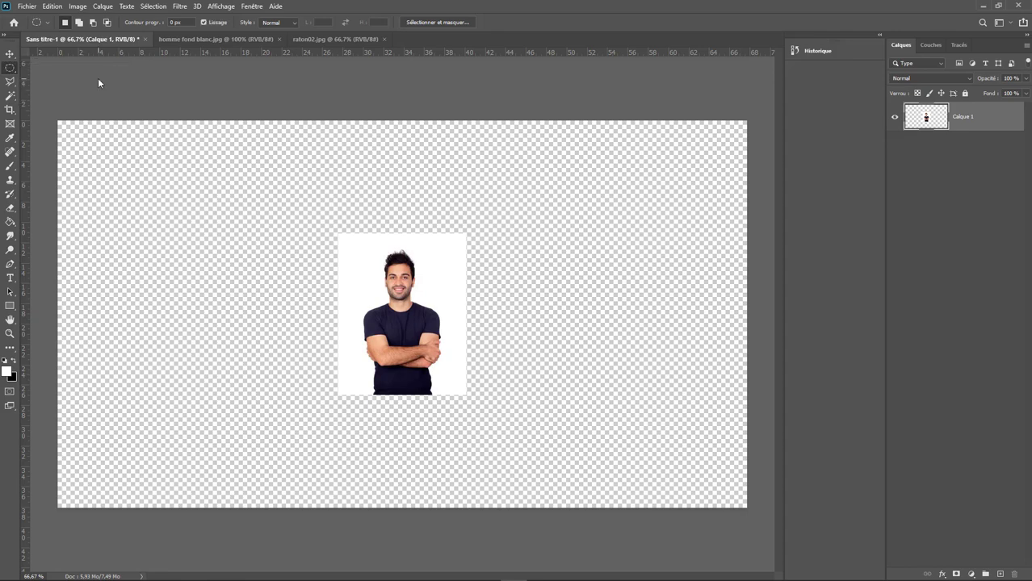
Flatten the image onto white, then convert Arrière-plan into a layer named homme
right_click(960, 119)
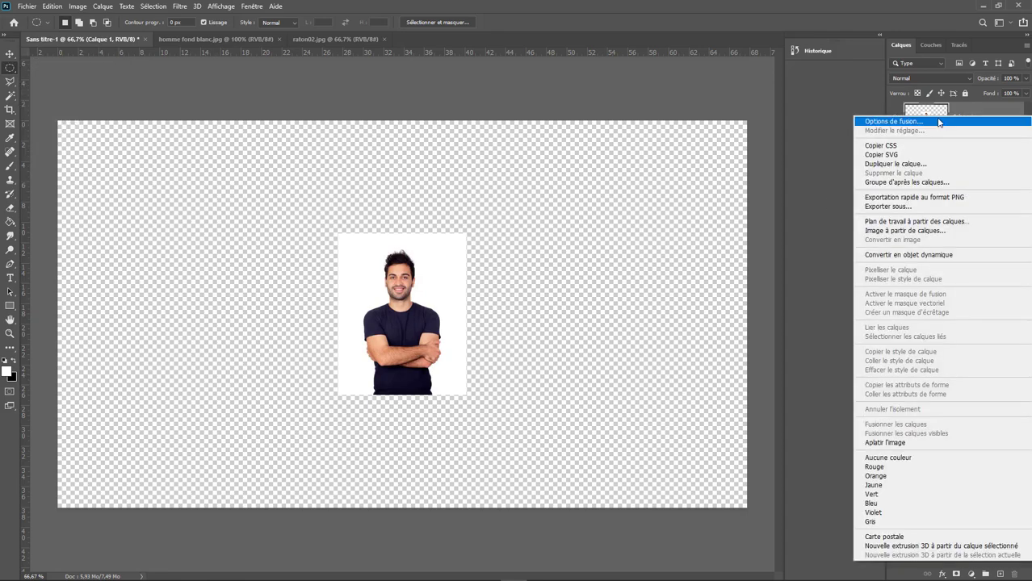
click(903, 443)
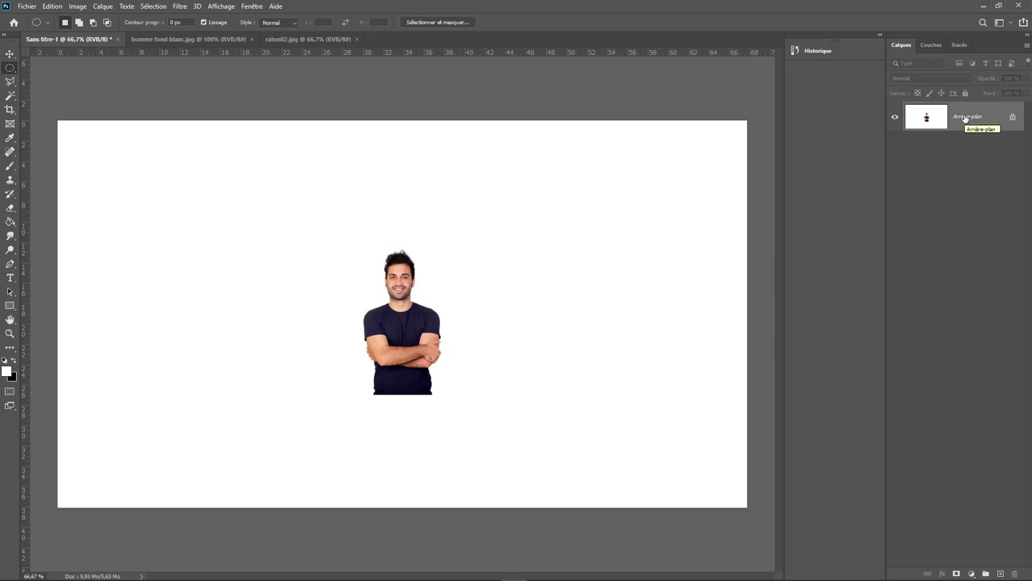
double_click(965, 117)
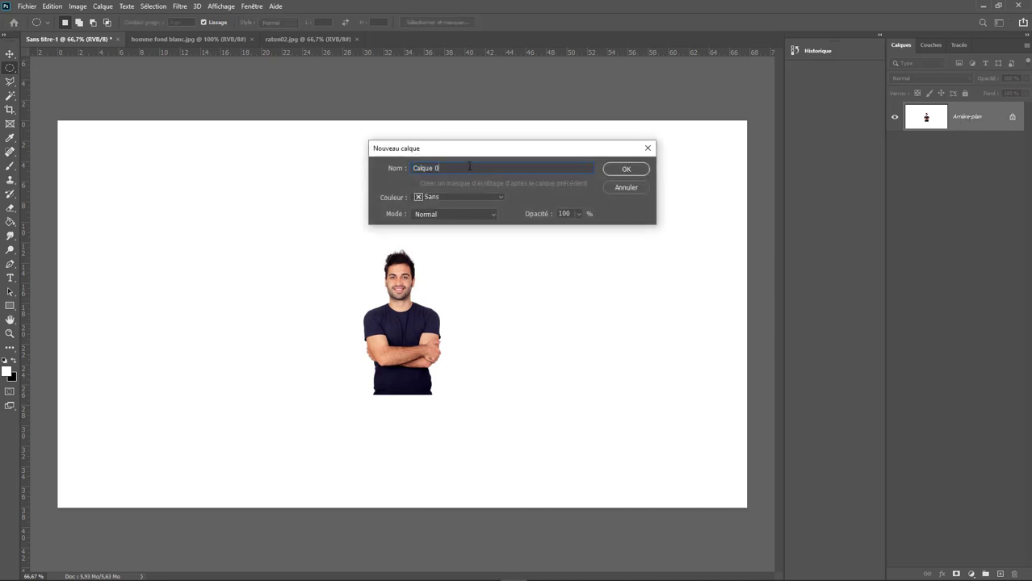
text(b)
text(mme)
click(624, 170)
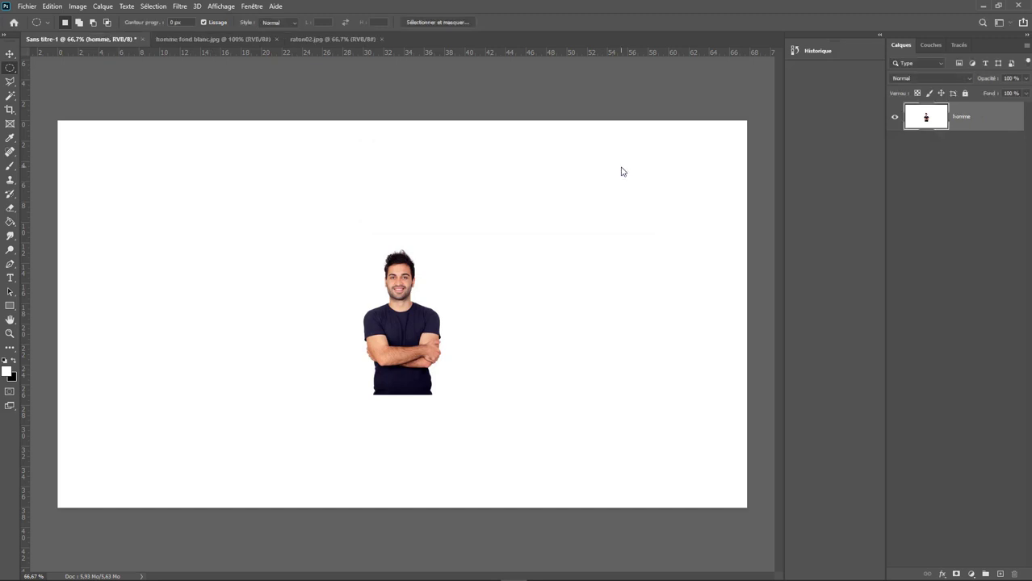
Copy the full raton02.jpg raccoon image and paste it into Sans titre-1 above homme
click(324, 40)
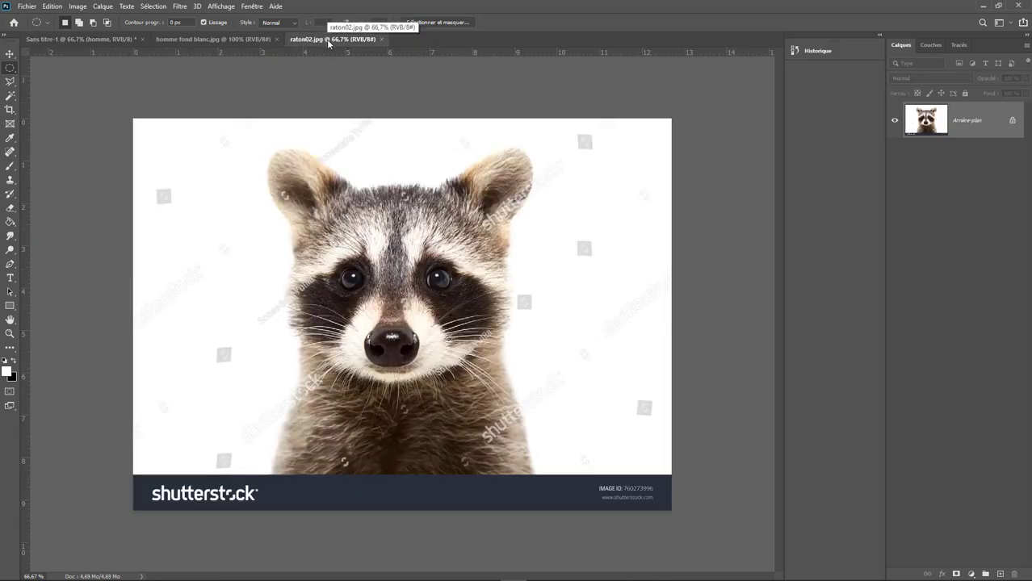
key(ctrl+a)
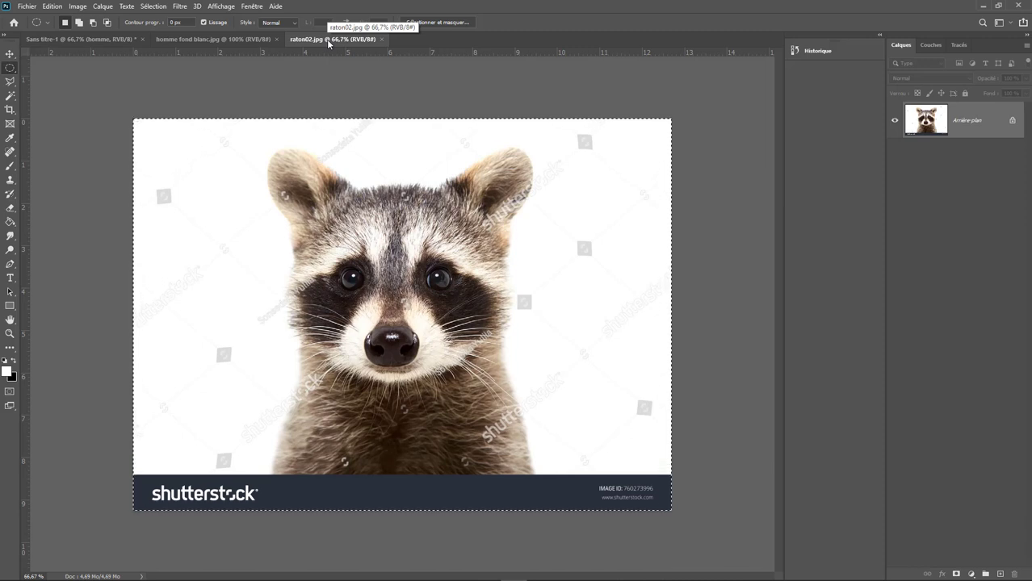
click(115, 39)
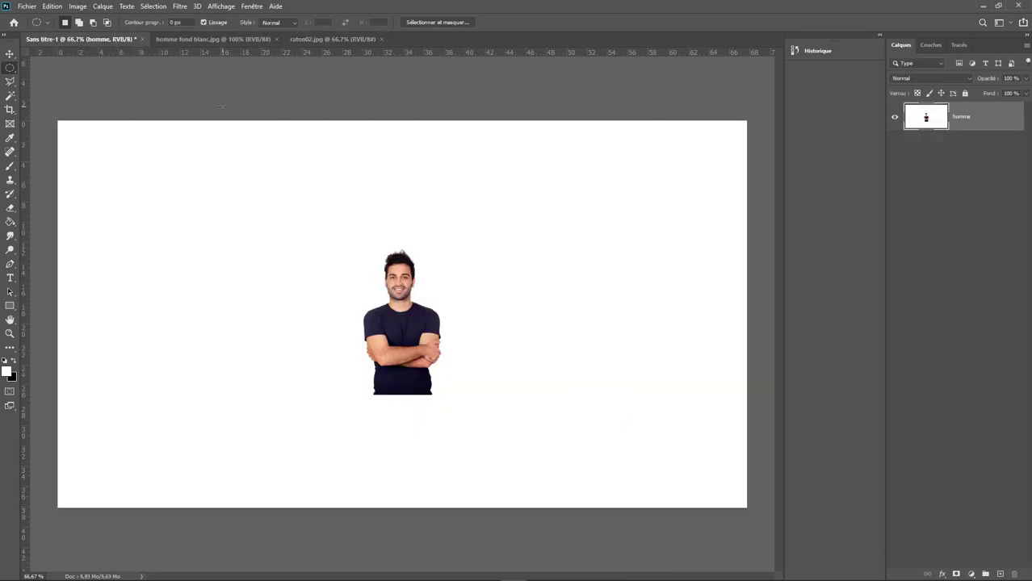
key(ctrl+v)
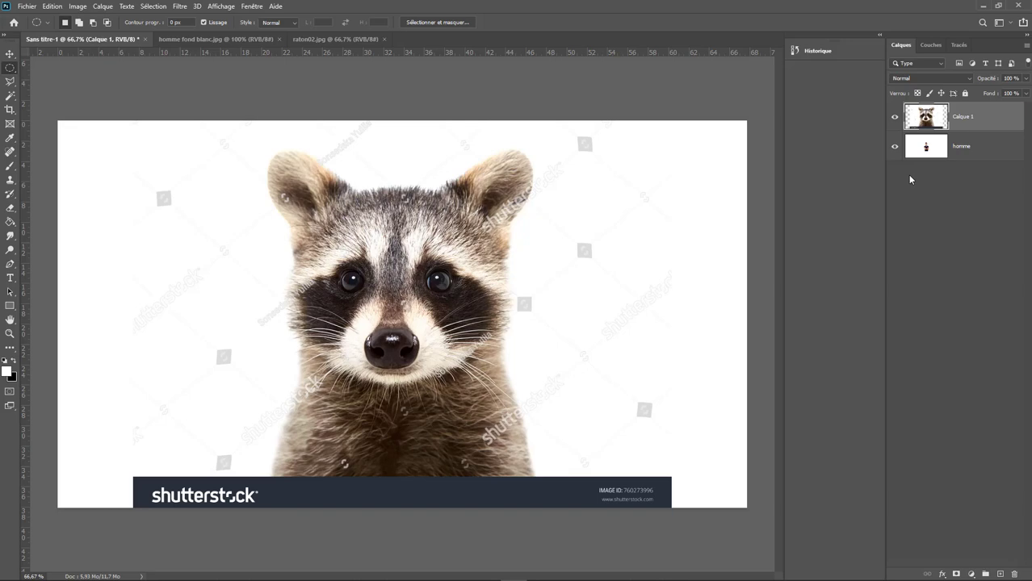
click(898, 147)
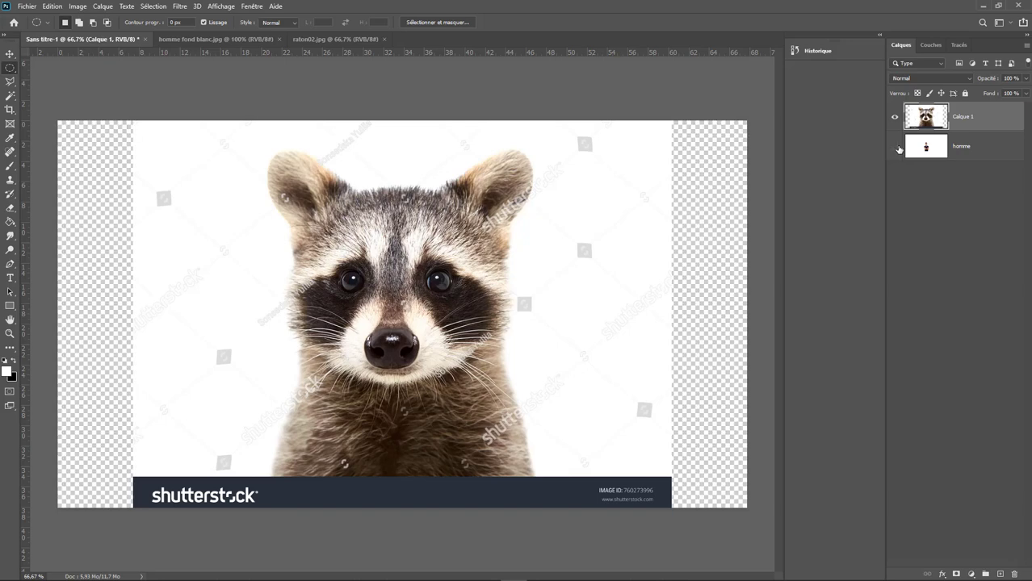
click(898, 147)
click(894, 117)
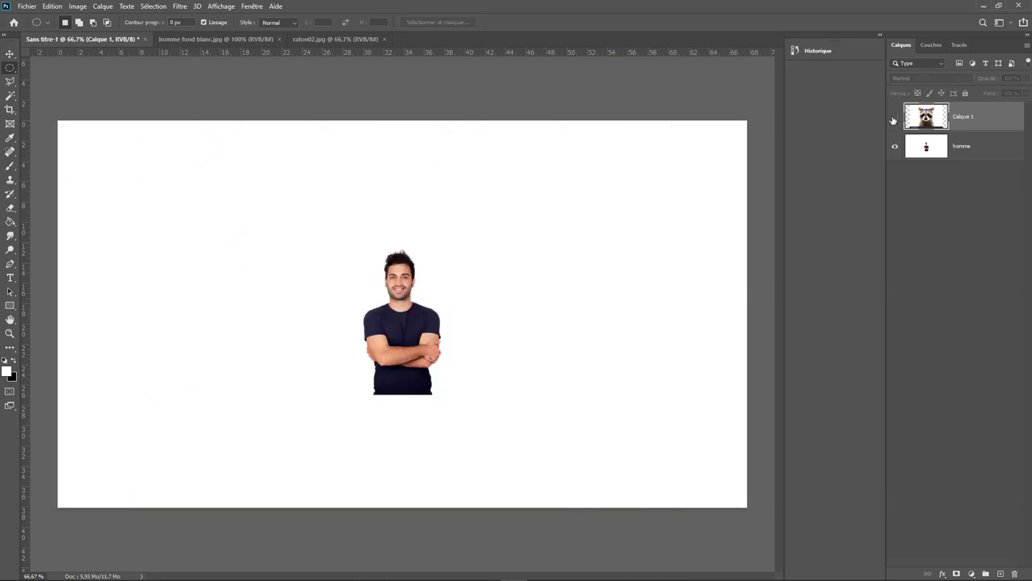
click(894, 118)
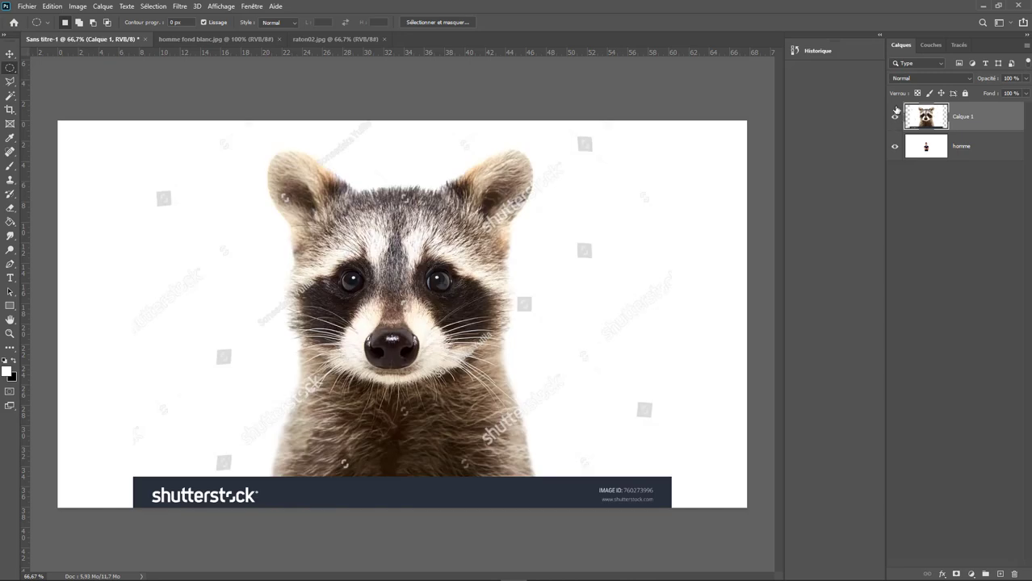
click(894, 118)
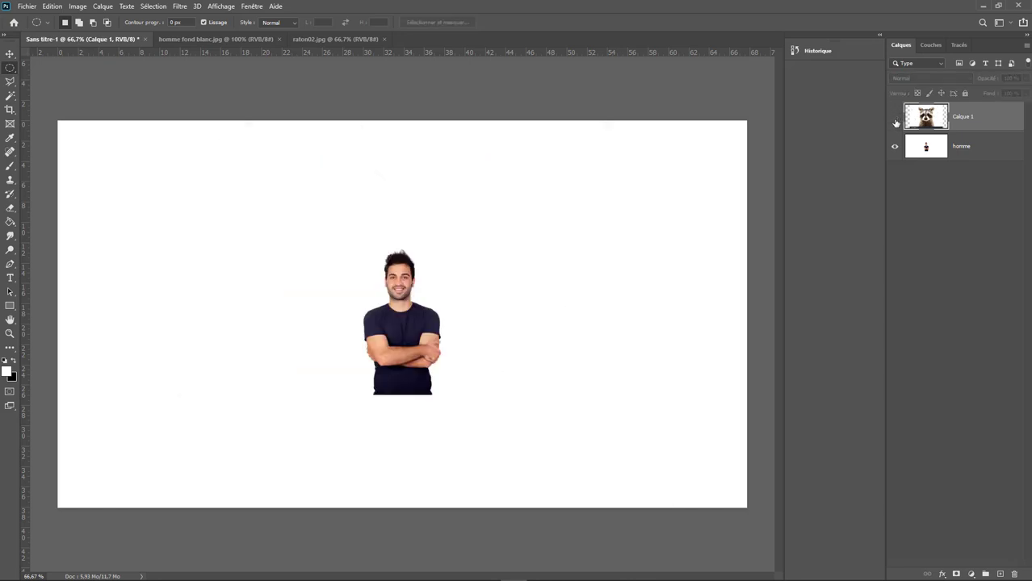
click(894, 118)
click(896, 118)
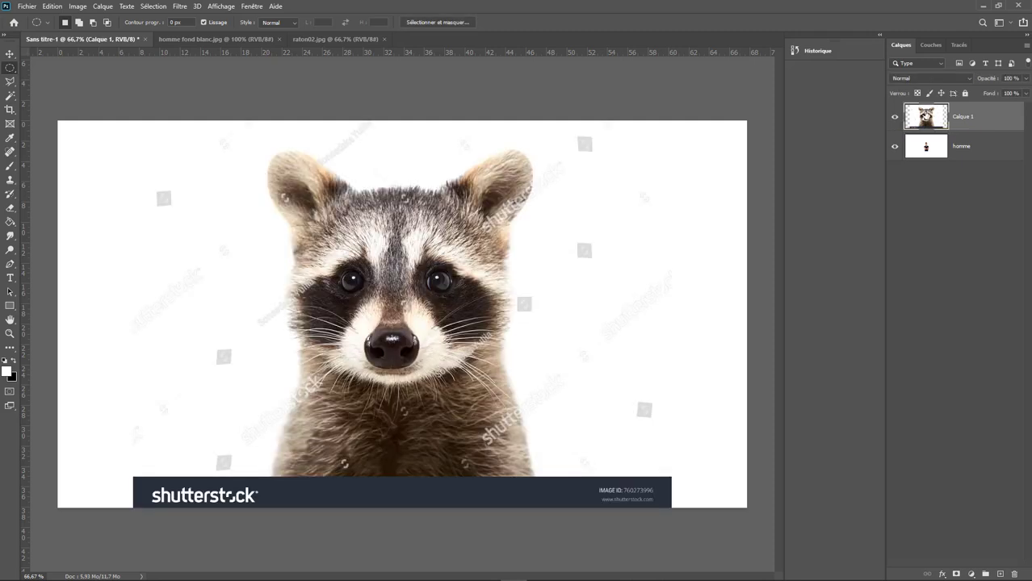
click(923, 151)
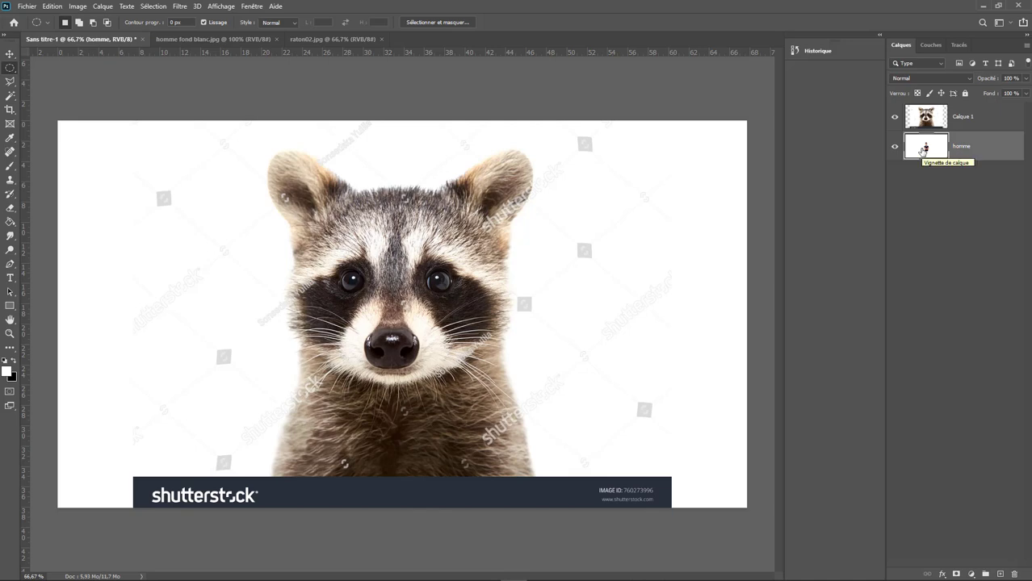
Lock all properties of raccoon layer Calque 1 and hide it, leaving only the man visible
double_click(923, 151)
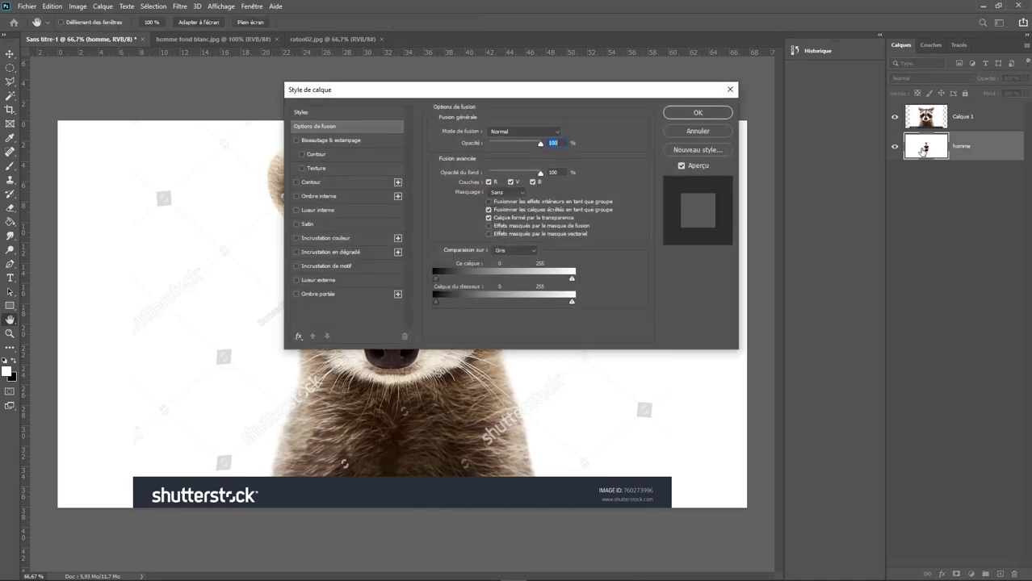
click(720, 115)
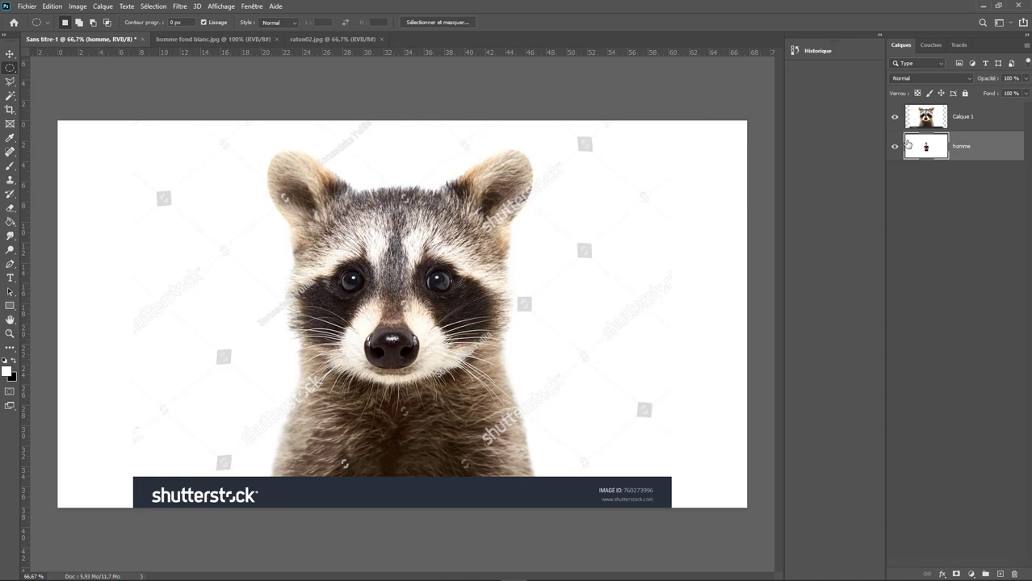
click(895, 120)
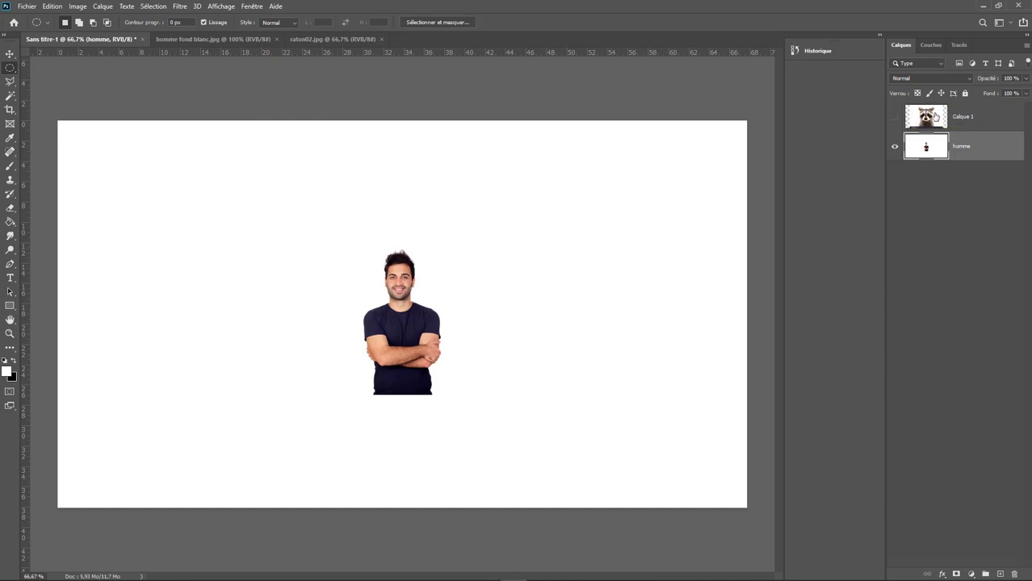
click(973, 113)
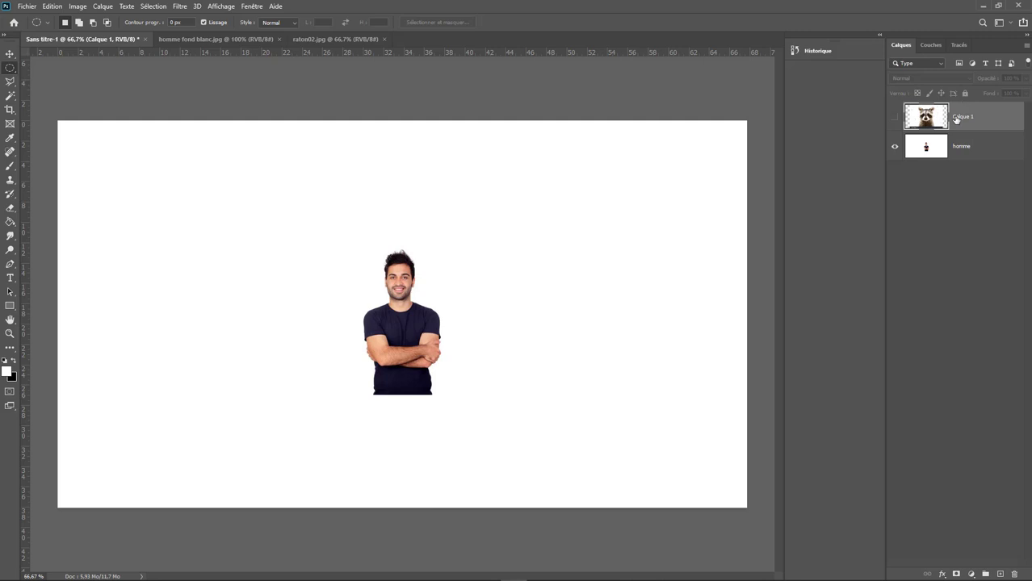
click(894, 116)
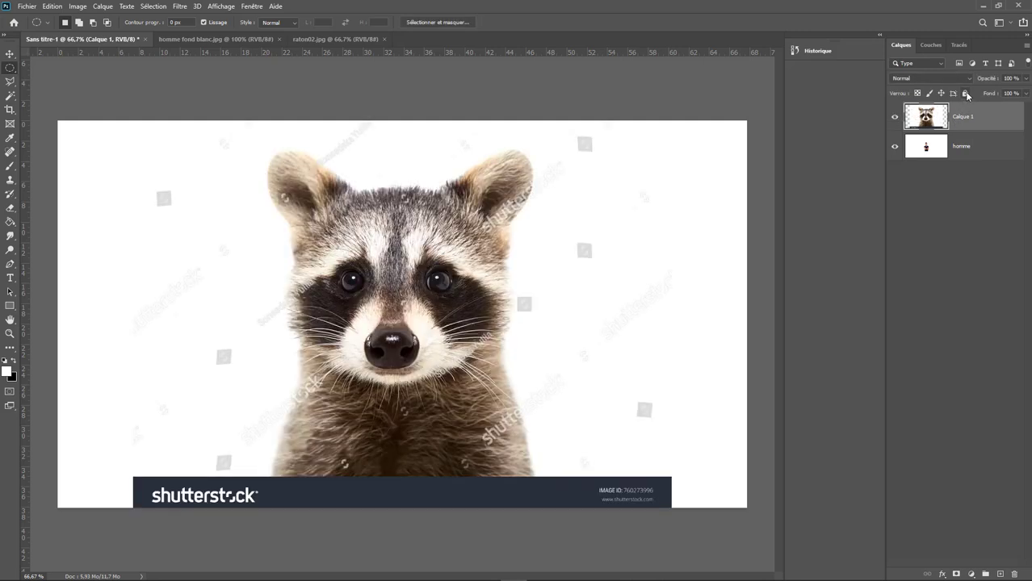
click(965, 92)
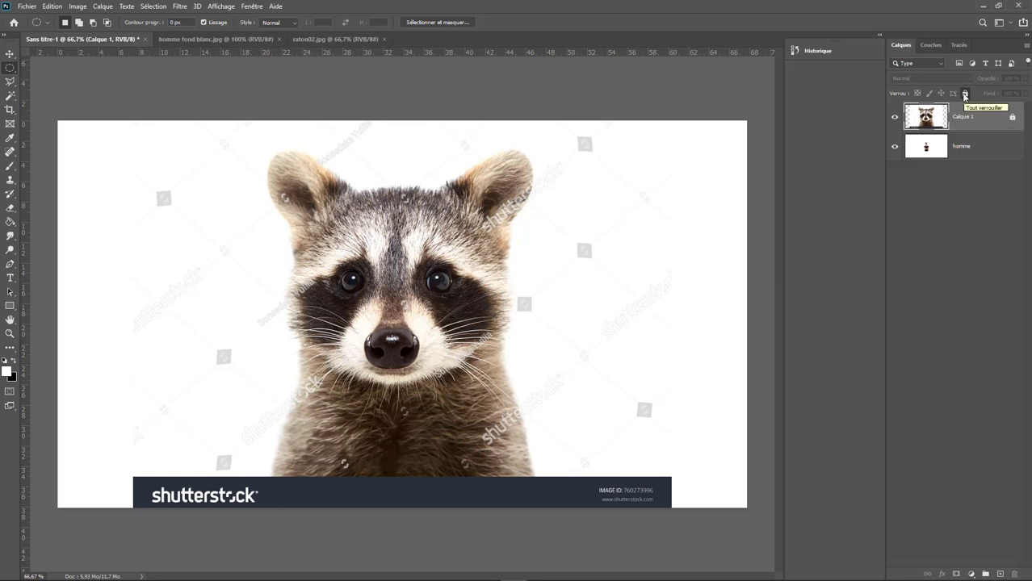
click(894, 118)
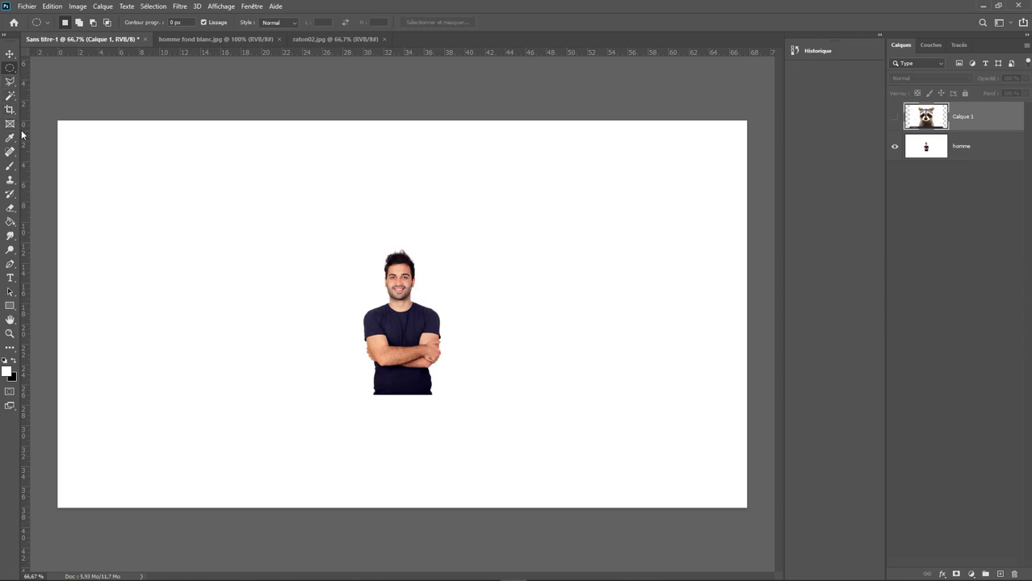
double_click(961, 147)
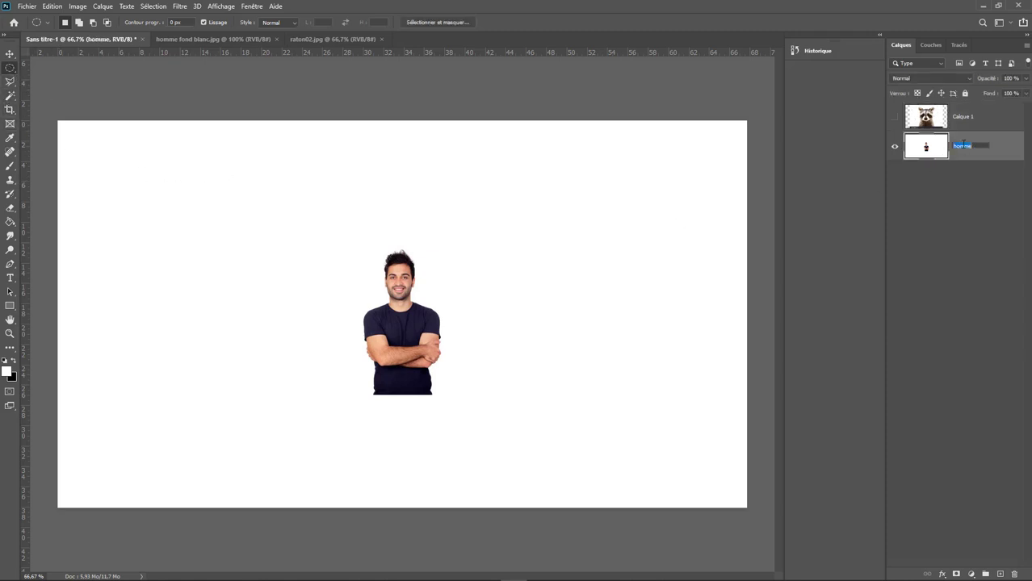
click(938, 153)
double_click(940, 152)
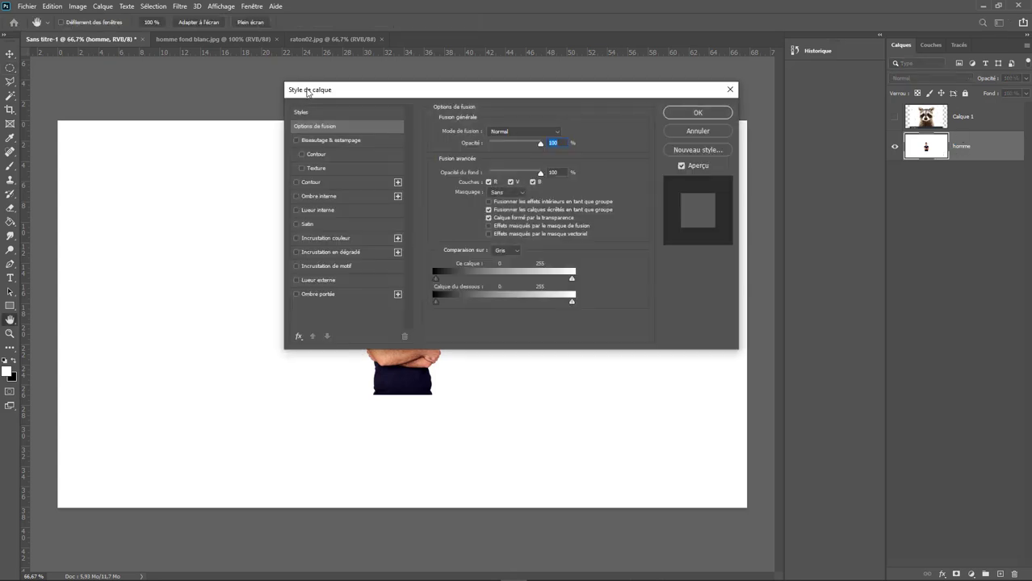
click(698, 113)
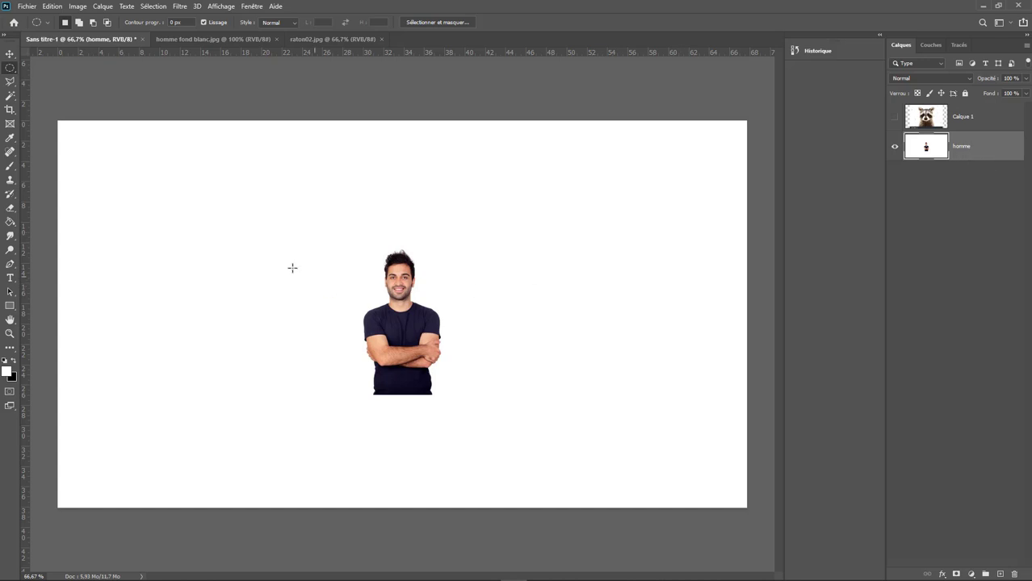
Draw a rectangular marquee selection framing the man
right_click(11, 69)
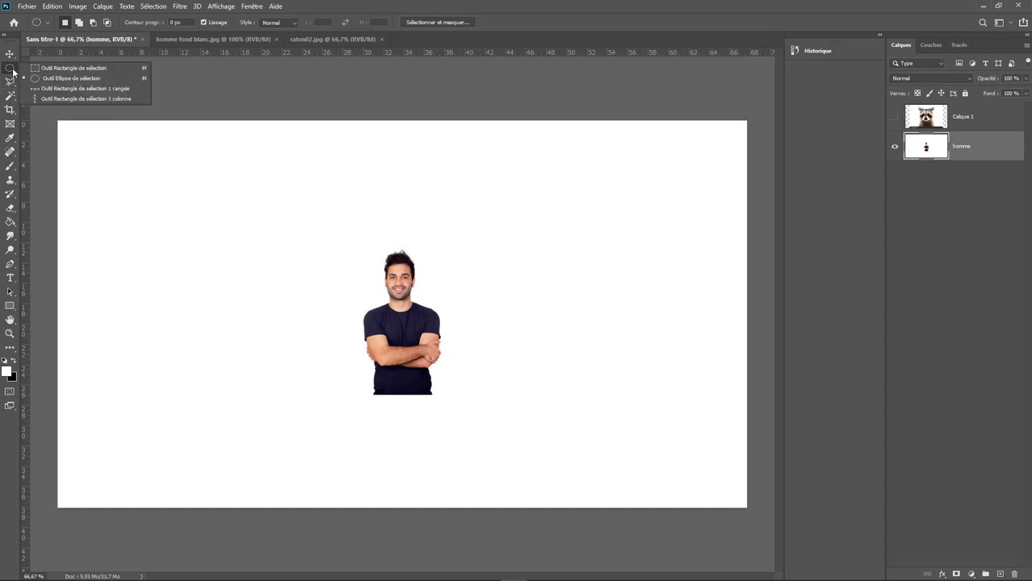
click(66, 70)
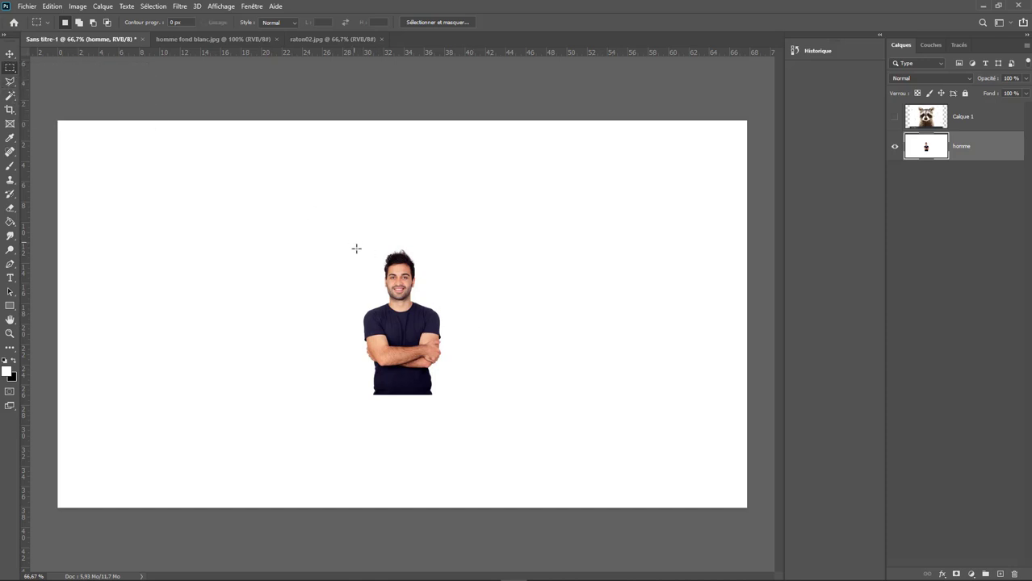
drag(353, 243, 456, 412)
Free Transform the man larger, shifting him left and down so he fills the canvas height
click(54, 6)
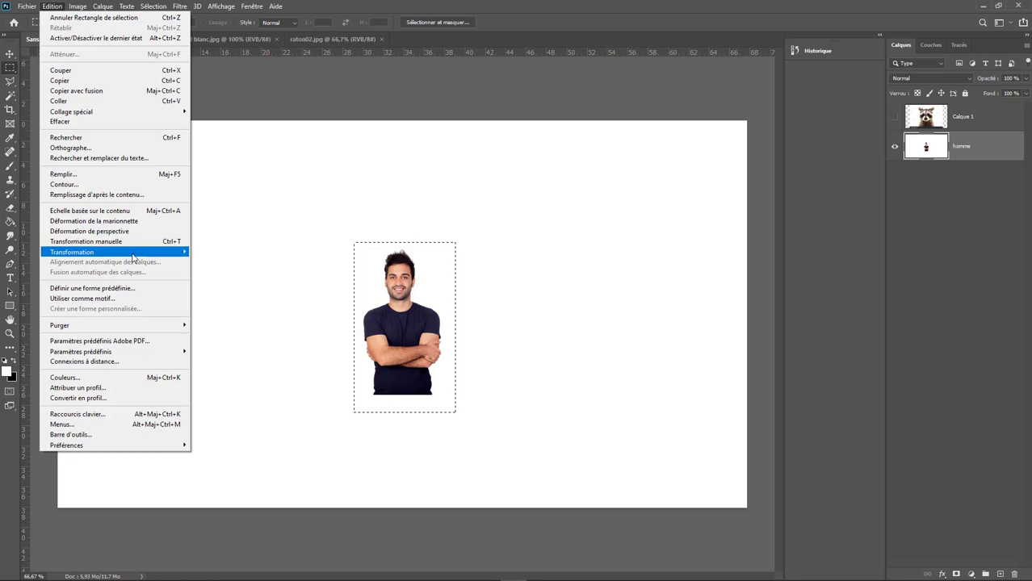
mouse_move(72, 252)
click(233, 267)
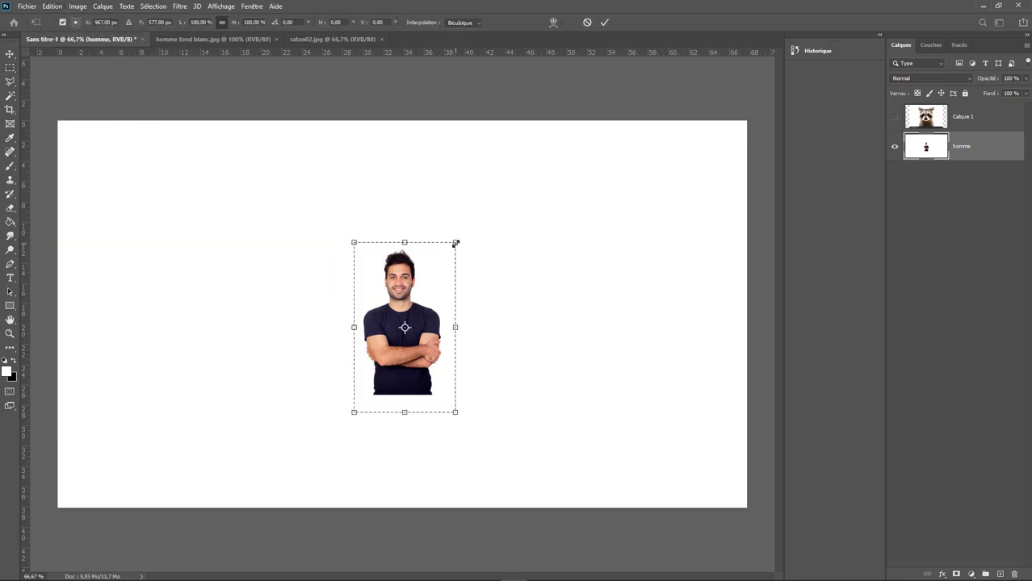
mouse_move(455, 244)
mouse_down()
mouse_move(491, 194)
mouse_move(478, 203)
mouse_up()
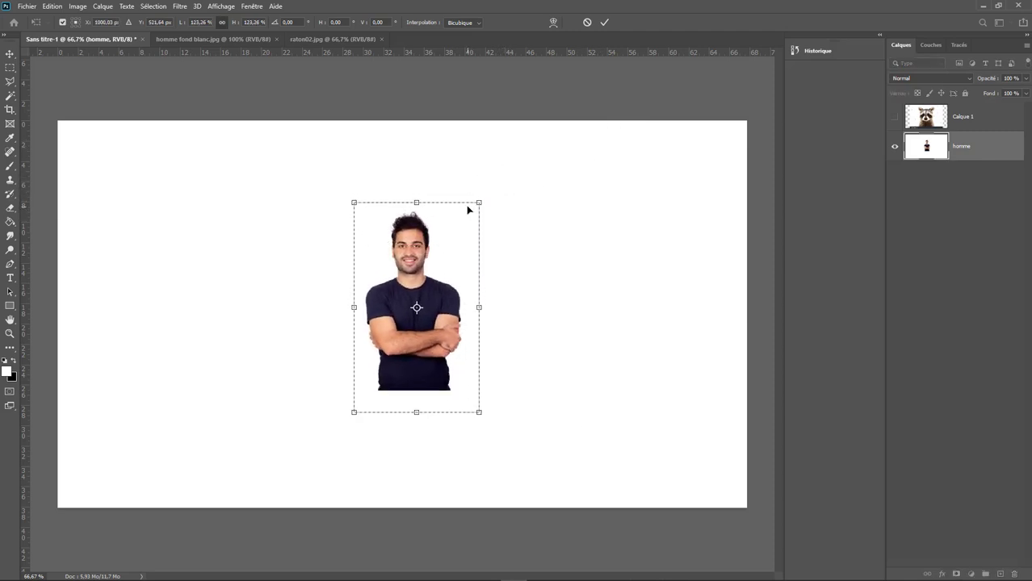
key(ctrl+z)
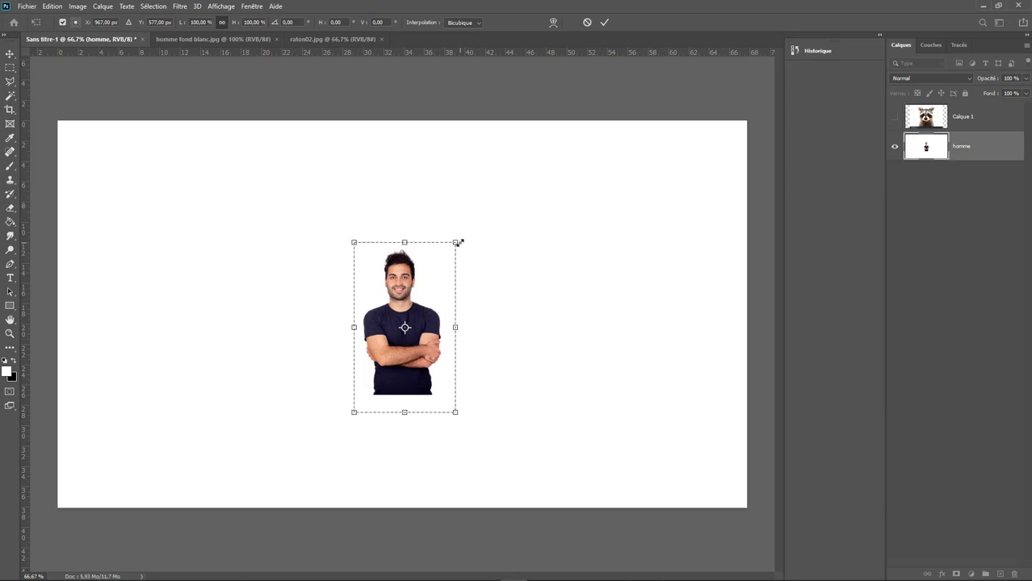
mouse_move(456, 242)
mouse_down()
mouse_move(585, 83)
mouse_move(562, 73)
mouse_move(565, 82)
mouse_up()
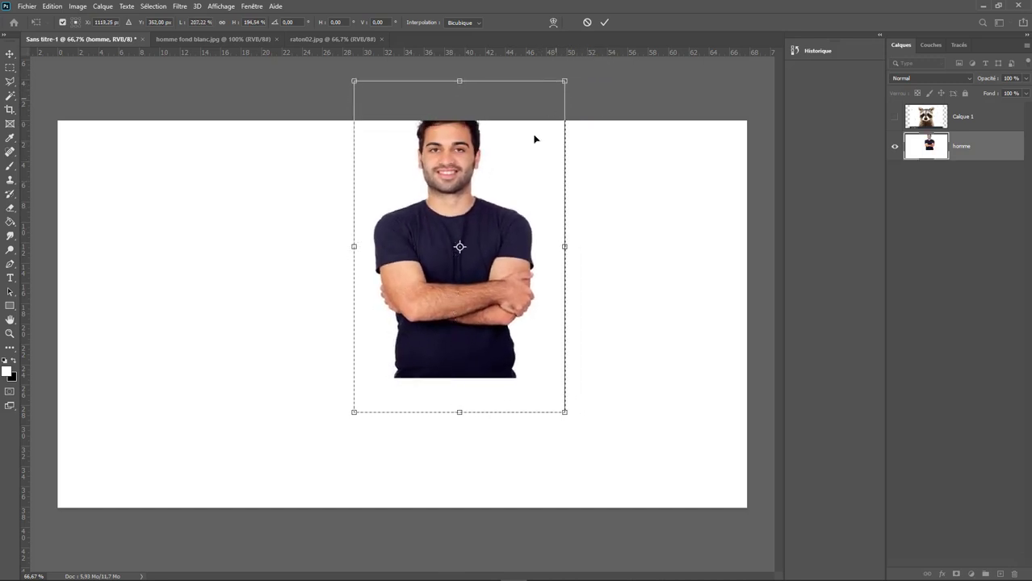
drag(476, 226, 416, 307)
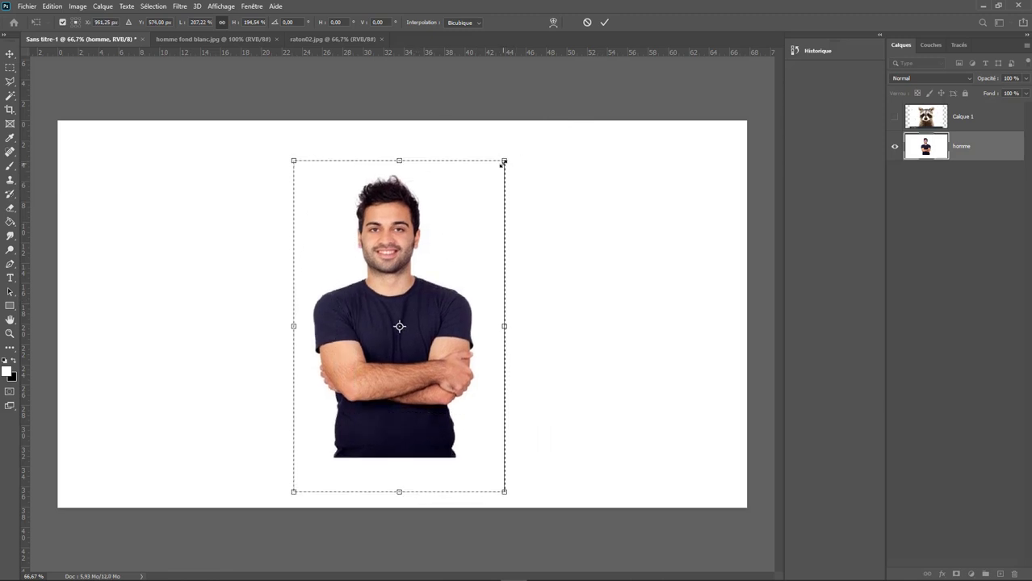
drag(504, 162, 603, 29)
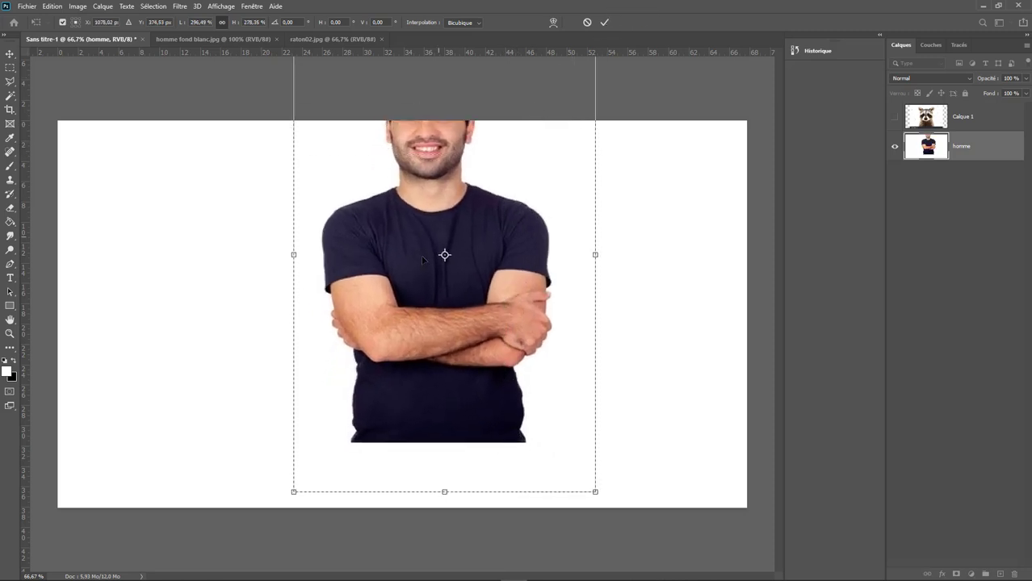
drag(429, 239, 397, 298)
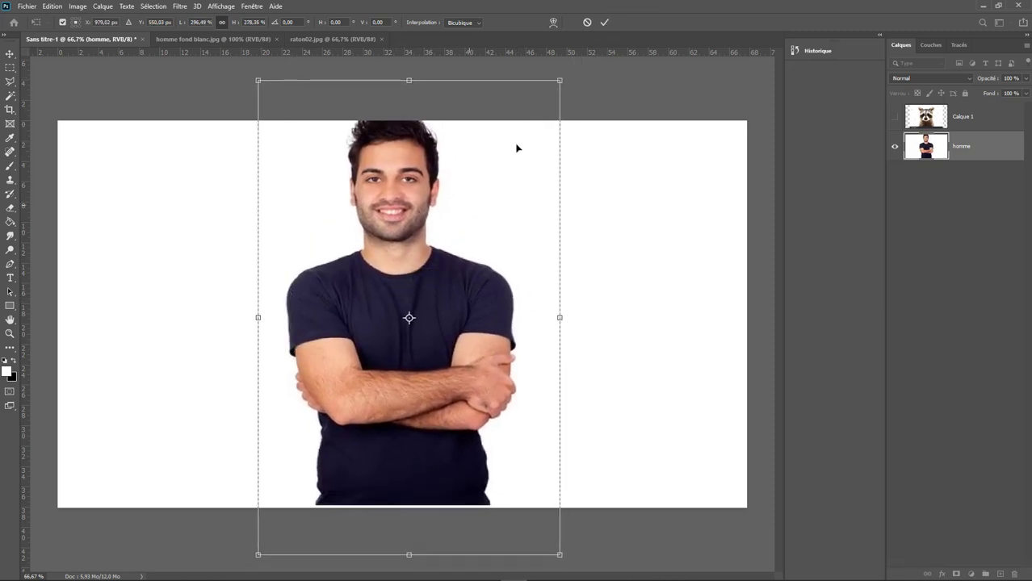
drag(562, 82, 529, 123)
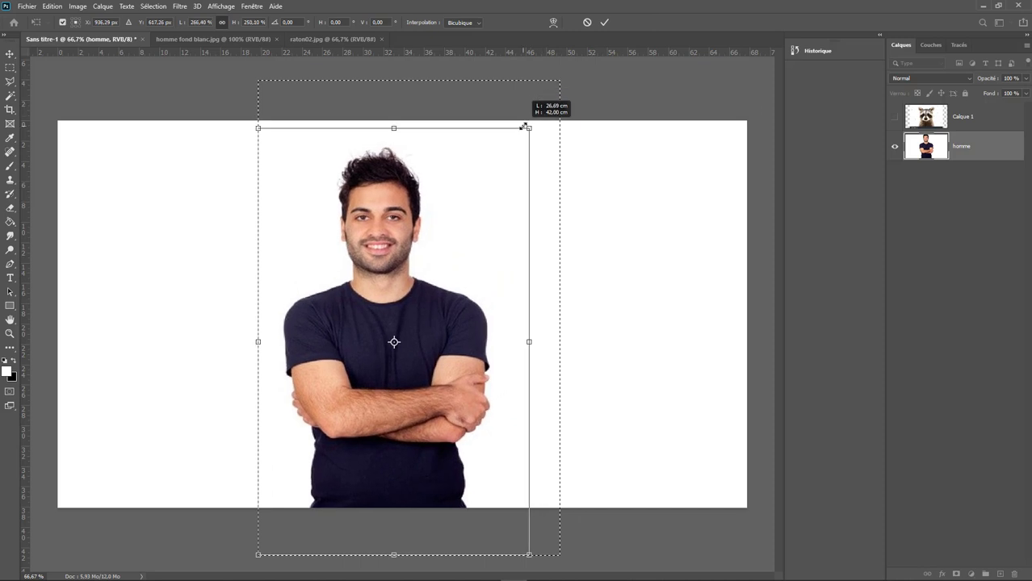
drag(417, 289, 415, 298)
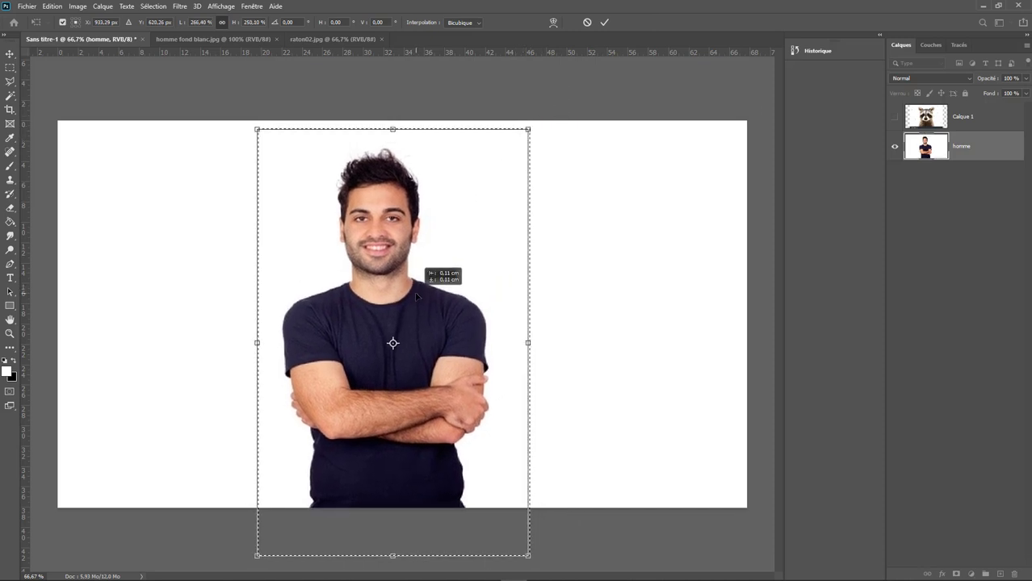
key(m)
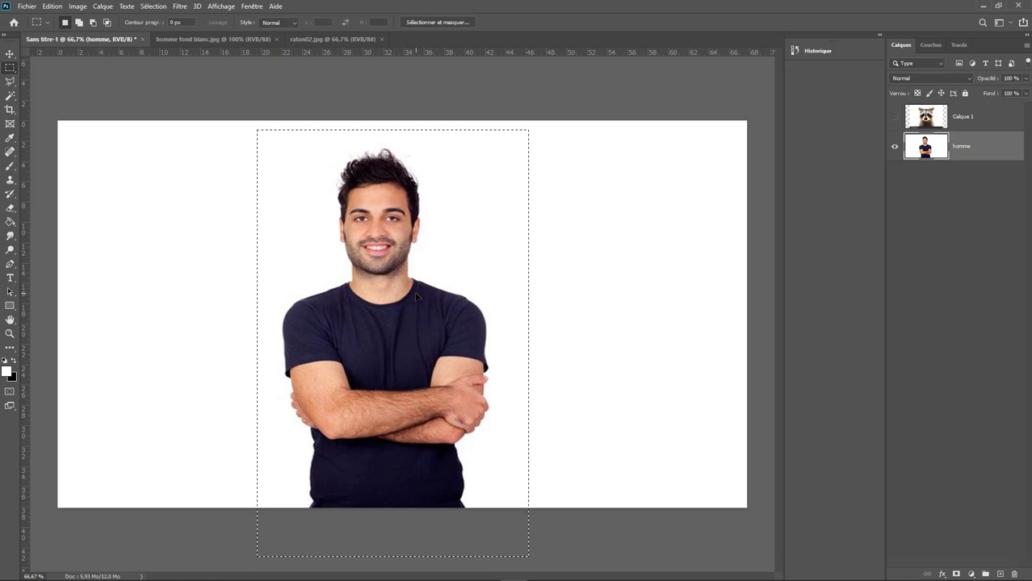
Deselect, show Calque 1, and lasso loosely around the raccoon's head and ears
click(550, 335)
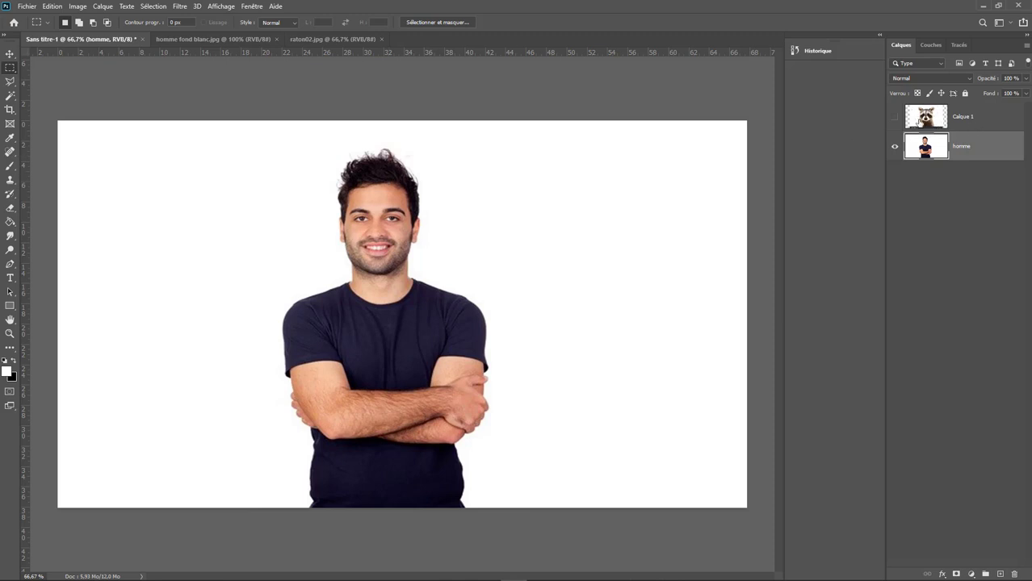
click(895, 119)
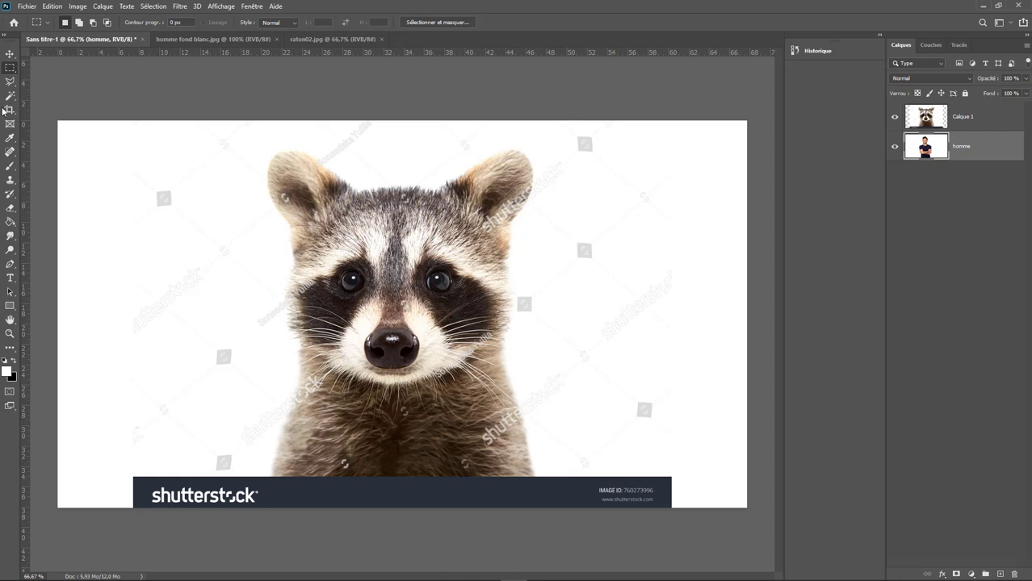
click(10, 81)
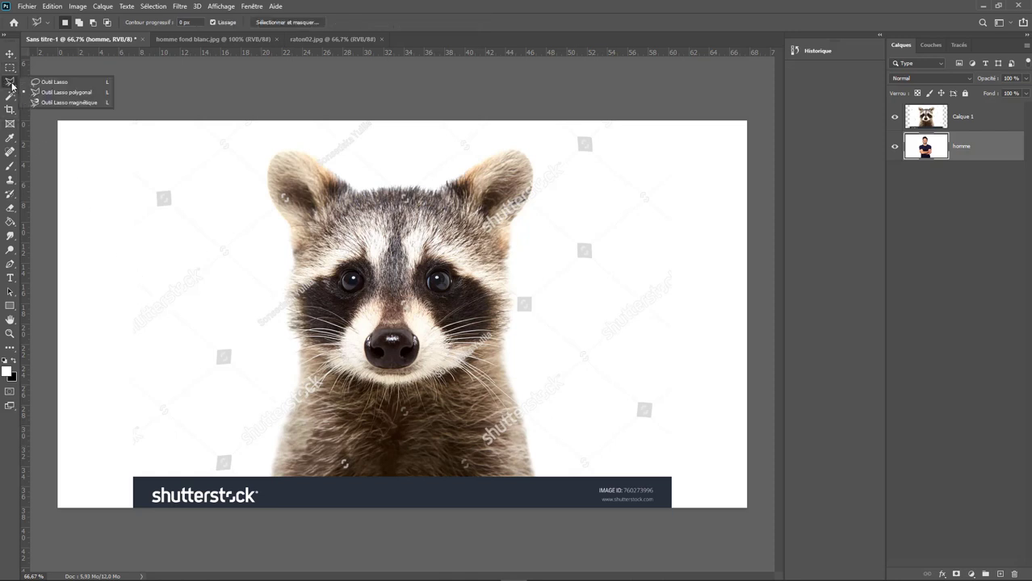
click(54, 83)
mouse_move(365, 175)
mouse_down()
mouse_move(288, 140)
mouse_move(502, 418)
mouse_move(560, 295)
mouse_move(594, 184)
mouse_move(548, 143)
mouse_move(453, 160)
mouse_move(411, 179)
mouse_move(366, 177)
mouse_up()
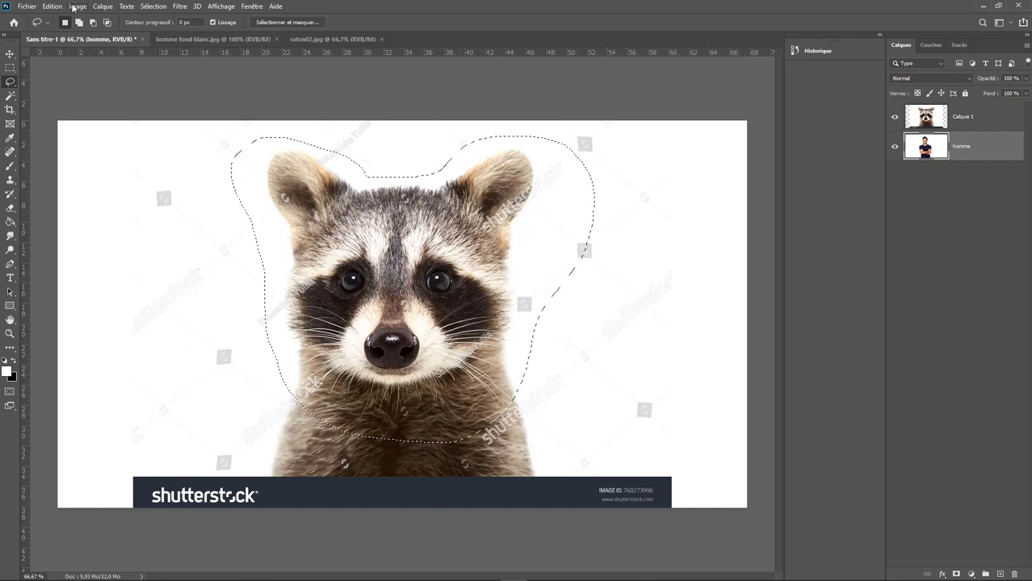
Invert the selection and delete everything outside the head outline on the homme layer
click(54, 7)
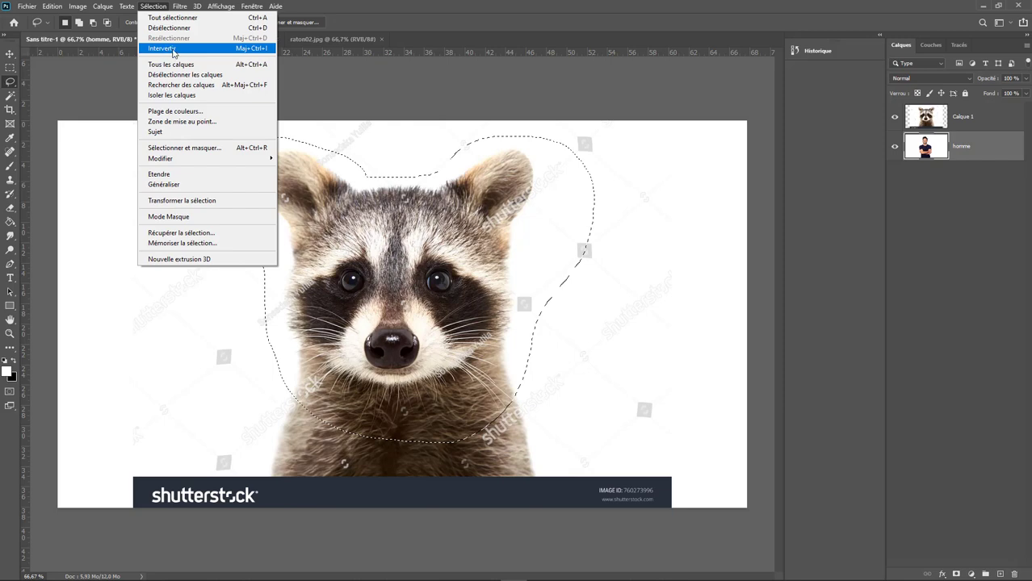
click(173, 50)
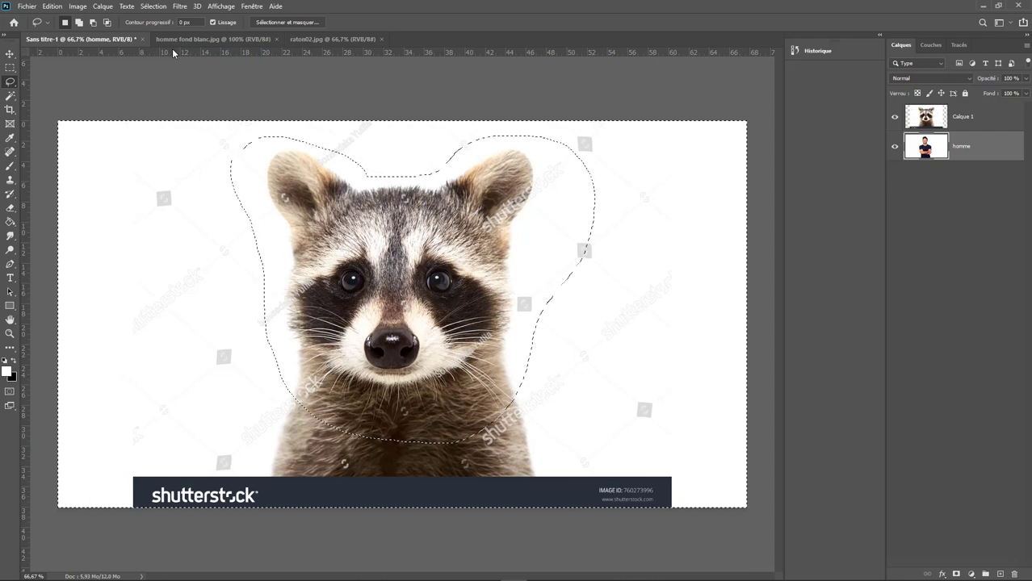
key(Delete)
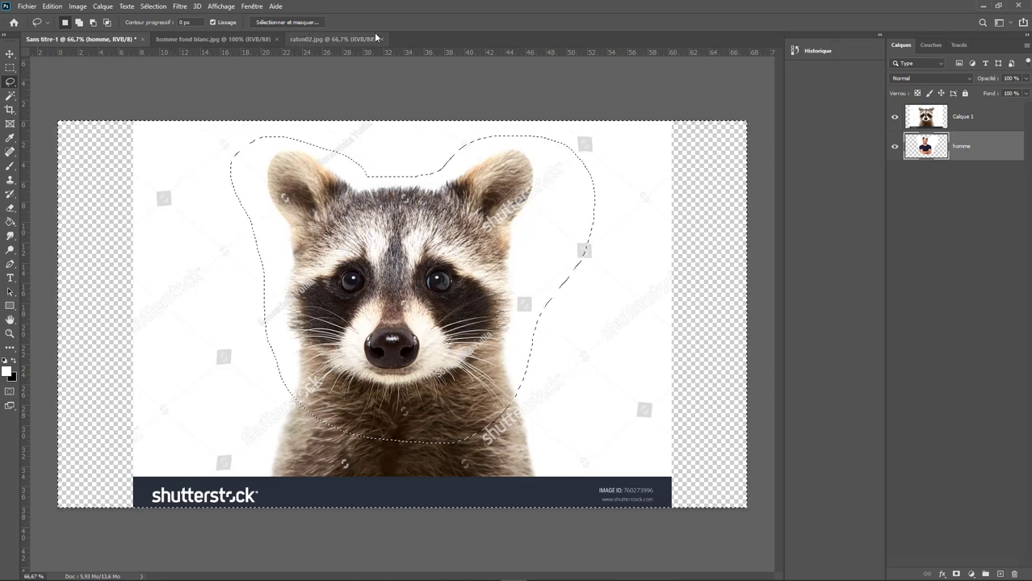
Show the man layer and hide the raccoon layer to check the result
click(894, 147)
click(895, 117)
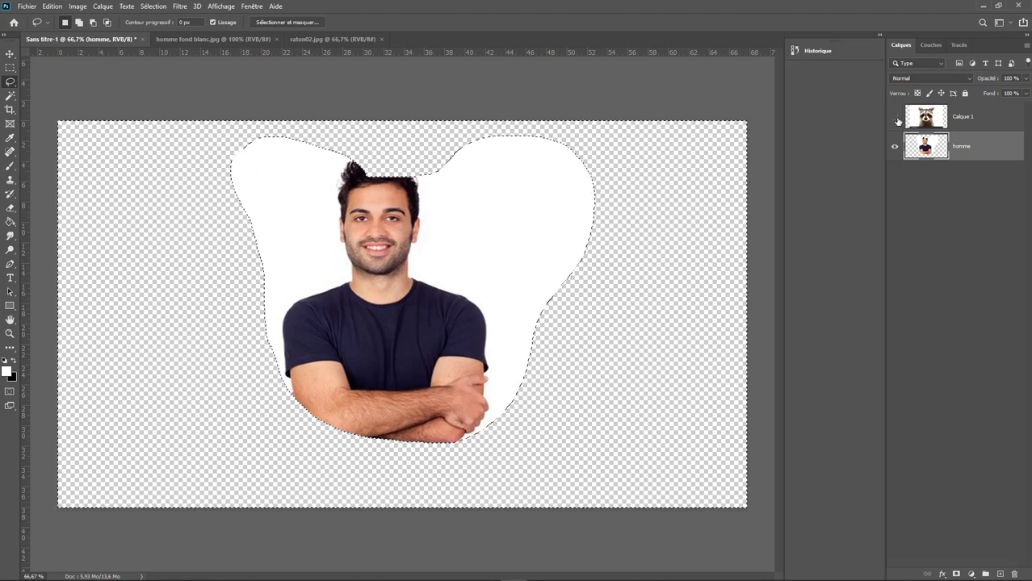
click(249, 7)
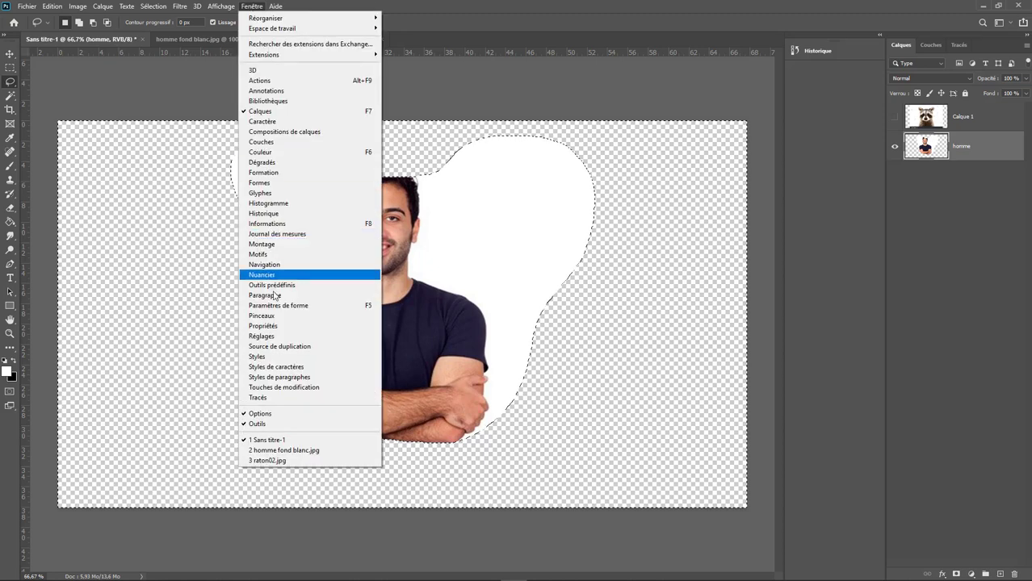
Delete the mistaken Effacer state in the History panel, confirming with Oui
click(295, 214)
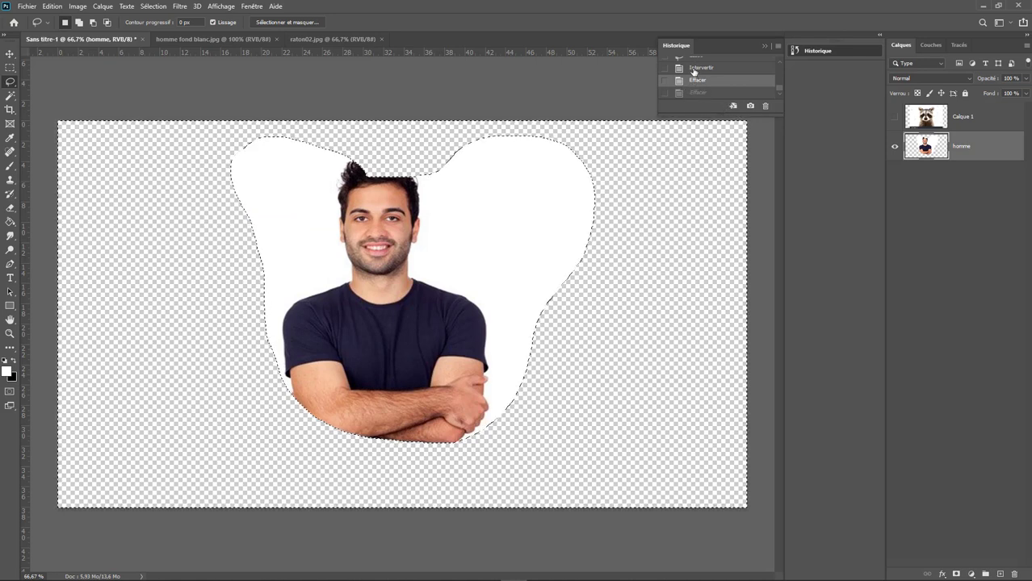
click(766, 108)
click(485, 221)
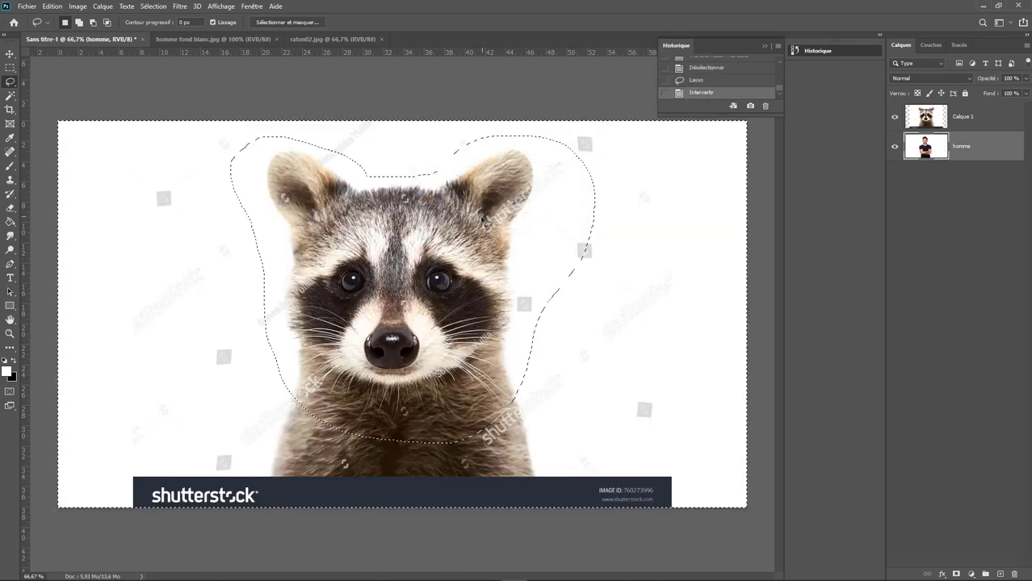
On Calque 1, refine the lasso across the raccoon's head top and delete the surrounding area
click(967, 117)
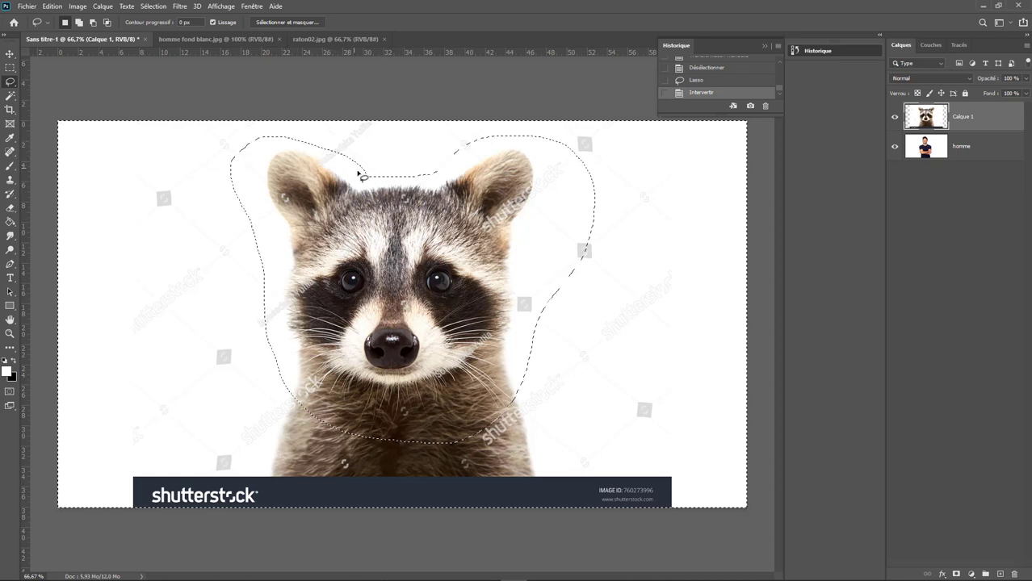
mouse_move(361, 174)
mouse_down()
mouse_move(410, 183)
mouse_move(511, 144)
mouse_move(598, 197)
mouse_up()
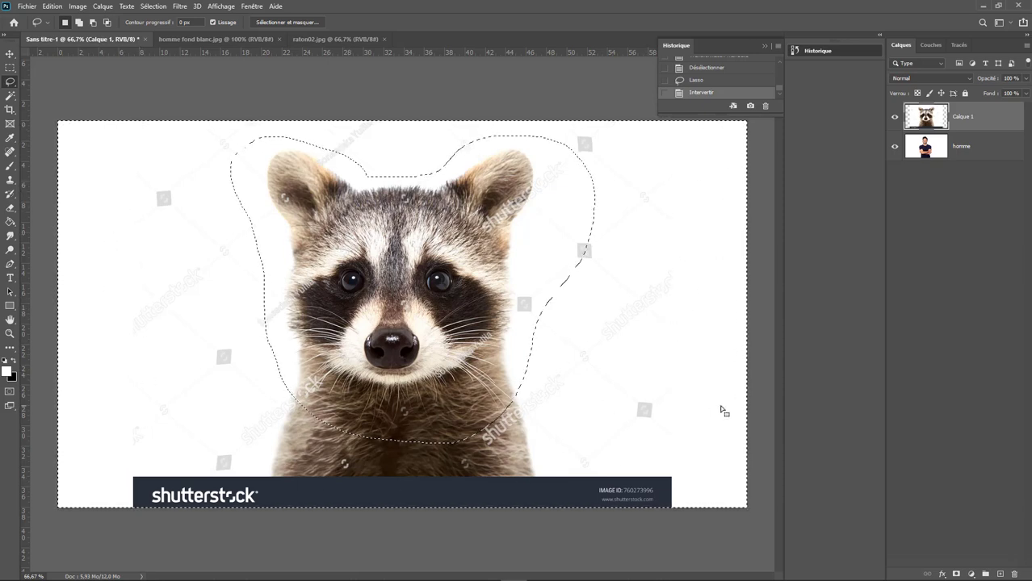
key(Delete)
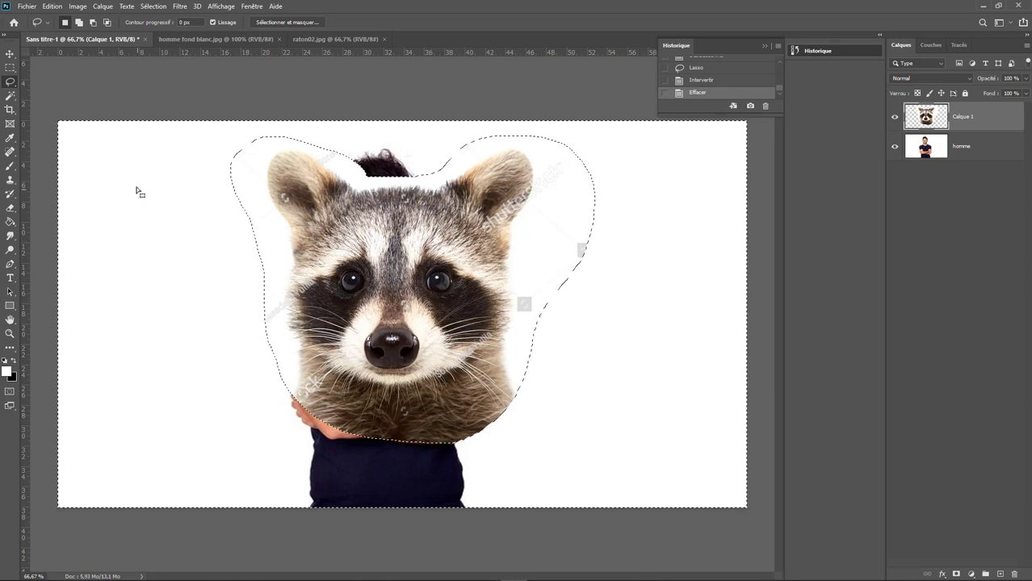
click(50, 6)
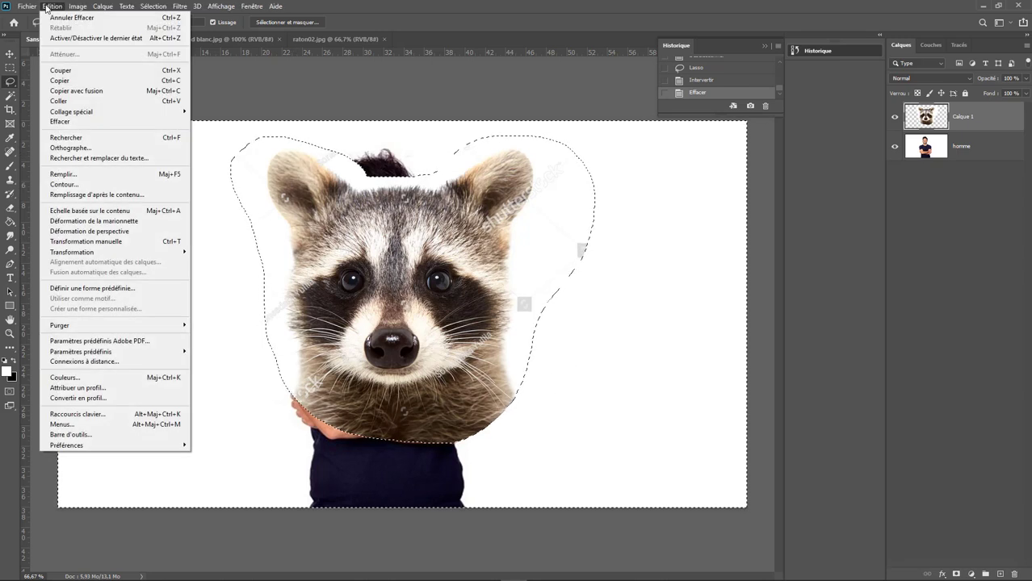
mouse_move(113, 252)
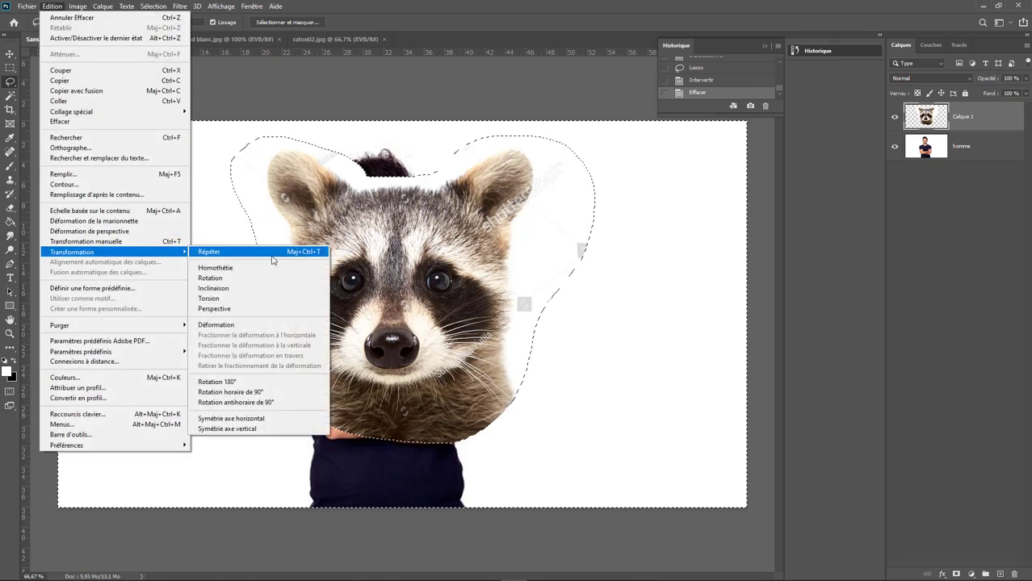
click(323, 268)
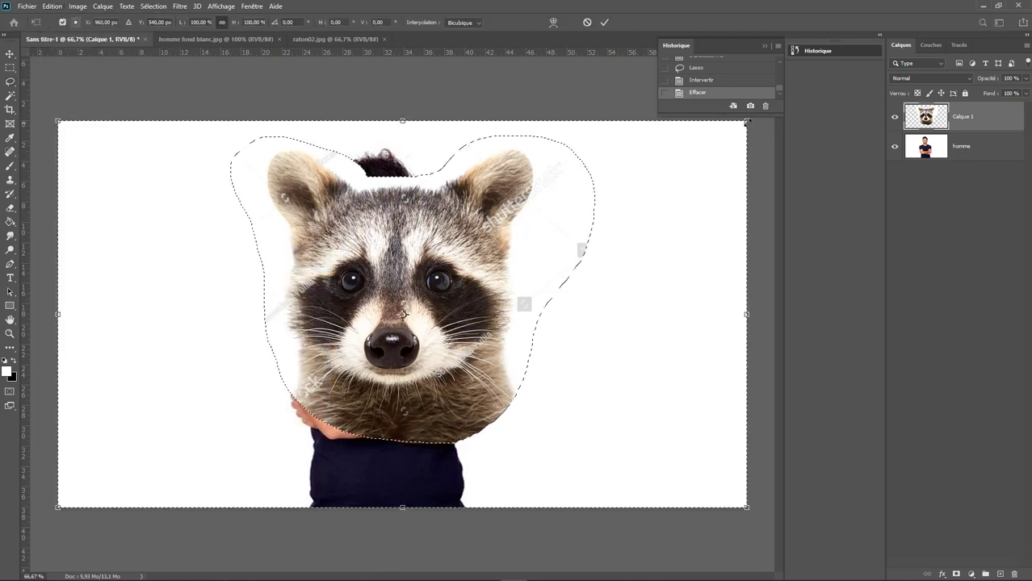
mouse_move(746, 121)
mouse_down()
mouse_move(491, 294)
mouse_move(478, 272)
mouse_up()
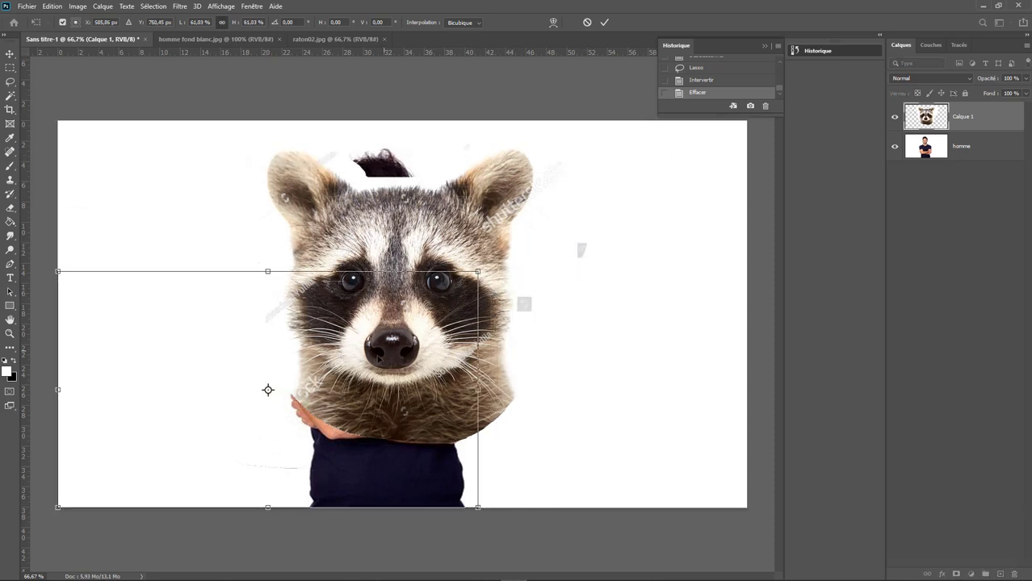
key(ctrl+z)
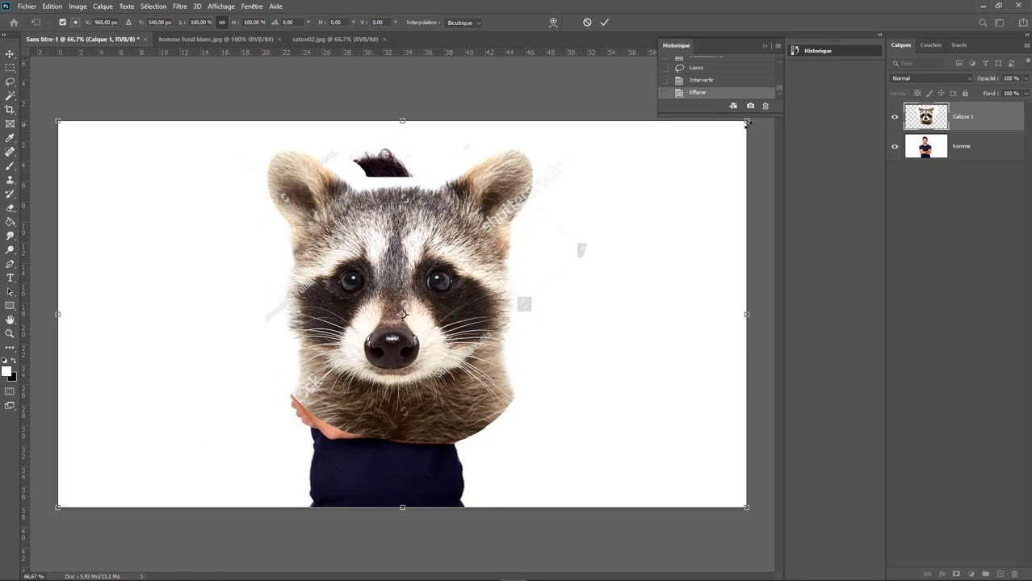
mouse_move(746, 122)
mouse_down()
mouse_move(767, 109)
mouse_move(659, 169)
mouse_up()
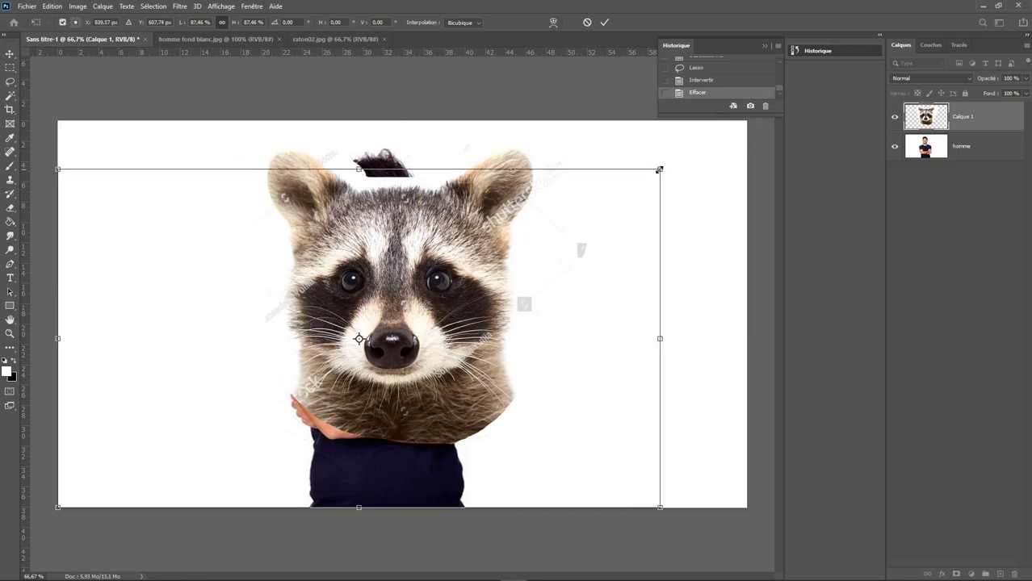
key(Return)
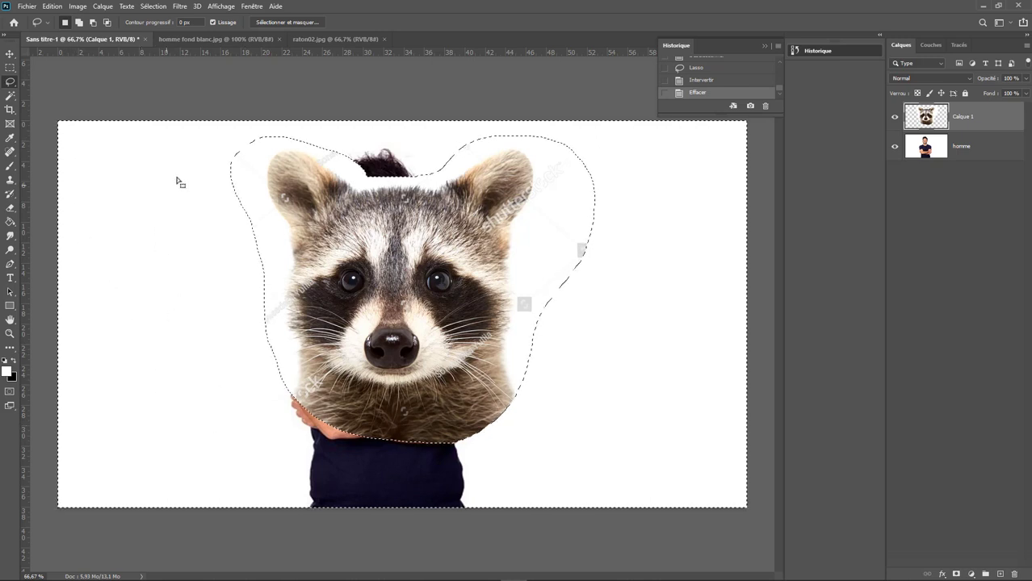
Invert the selection back to the raccoon head and start a Homothétie scale transform
click(153, 6)
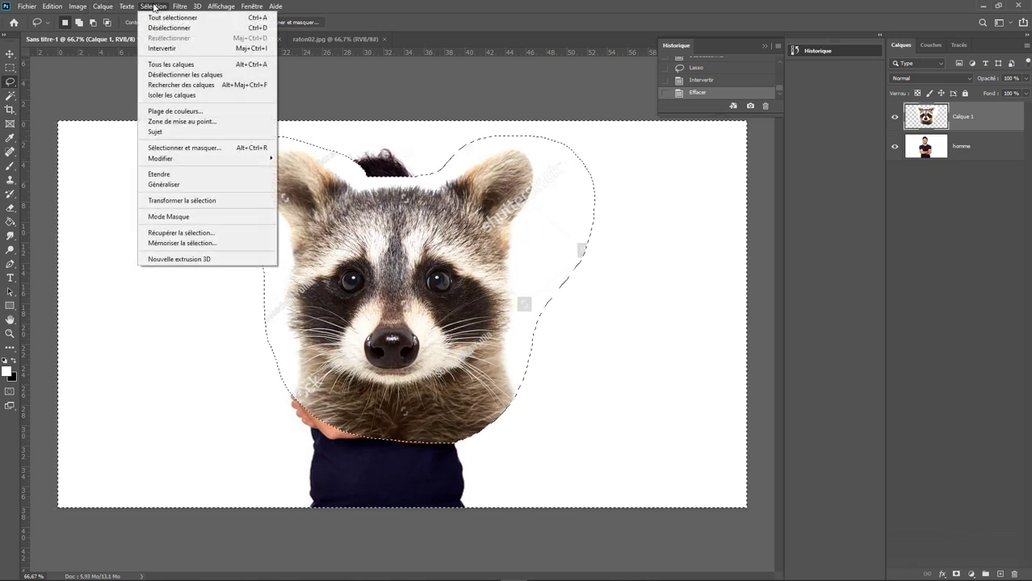
click(166, 51)
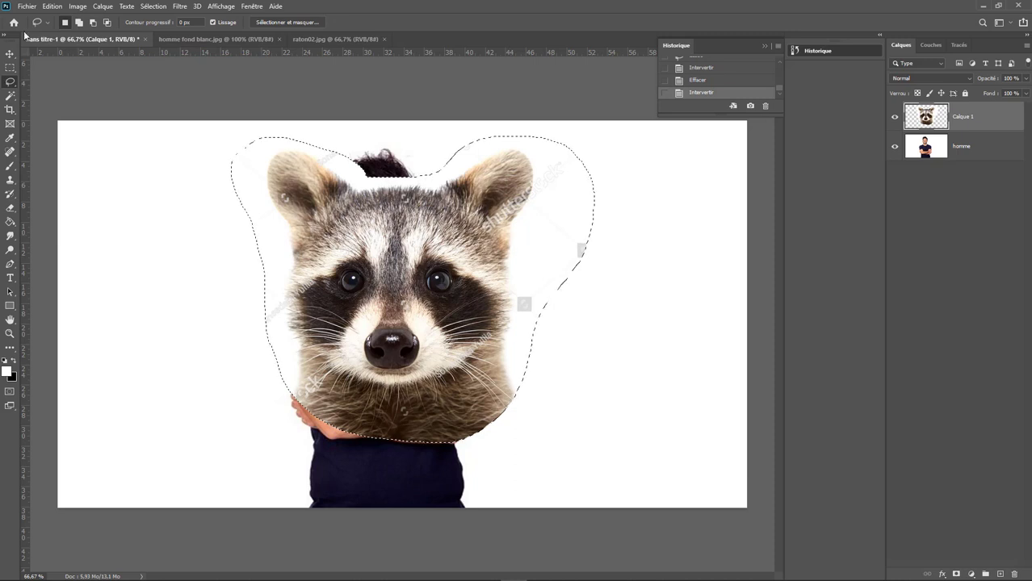
click(55, 7)
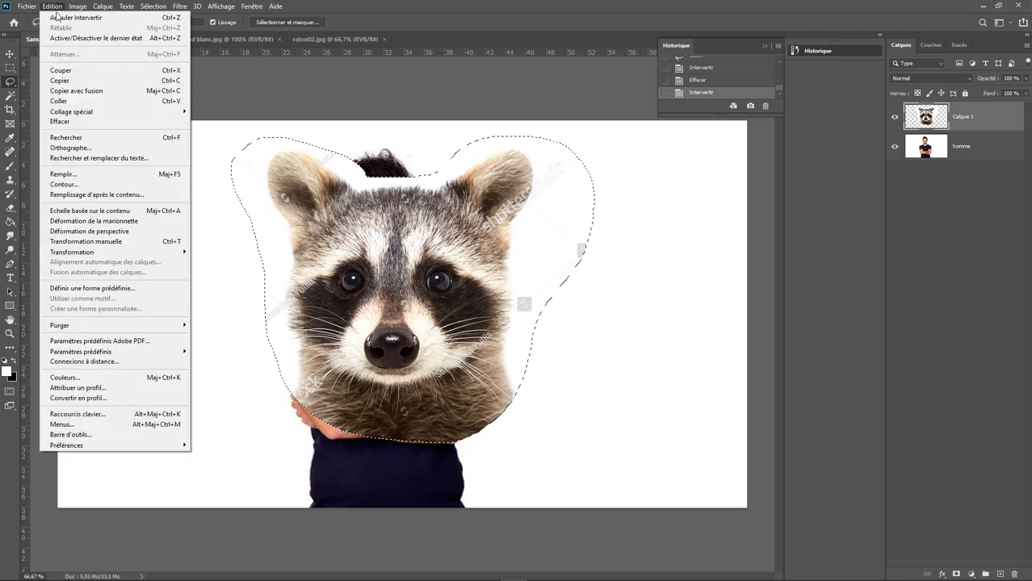
mouse_move(72, 252)
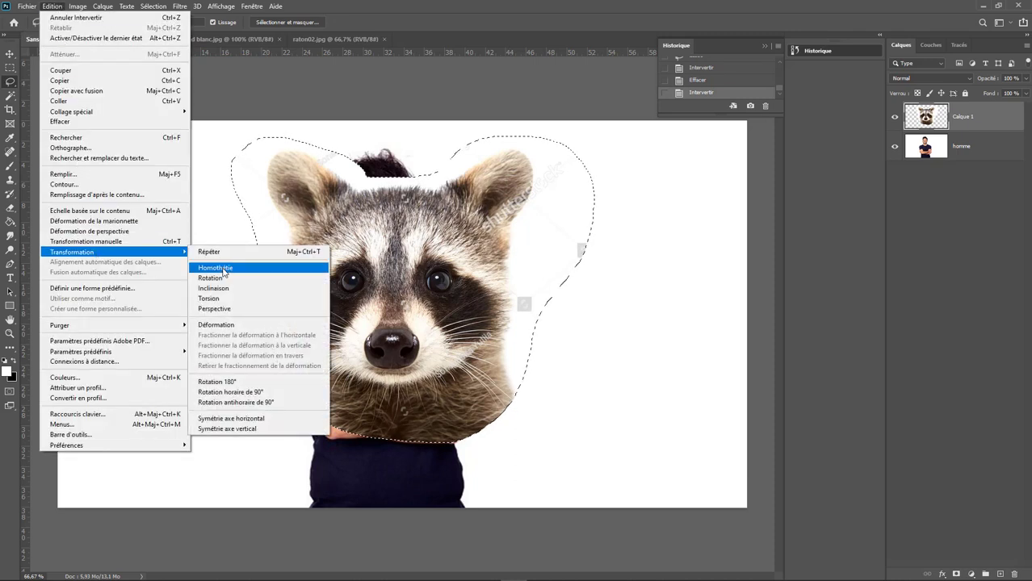
click(224, 269)
Scale the raccoon head to about 57% and place it on the man's shoulders
drag(578, 142, 392, 307)
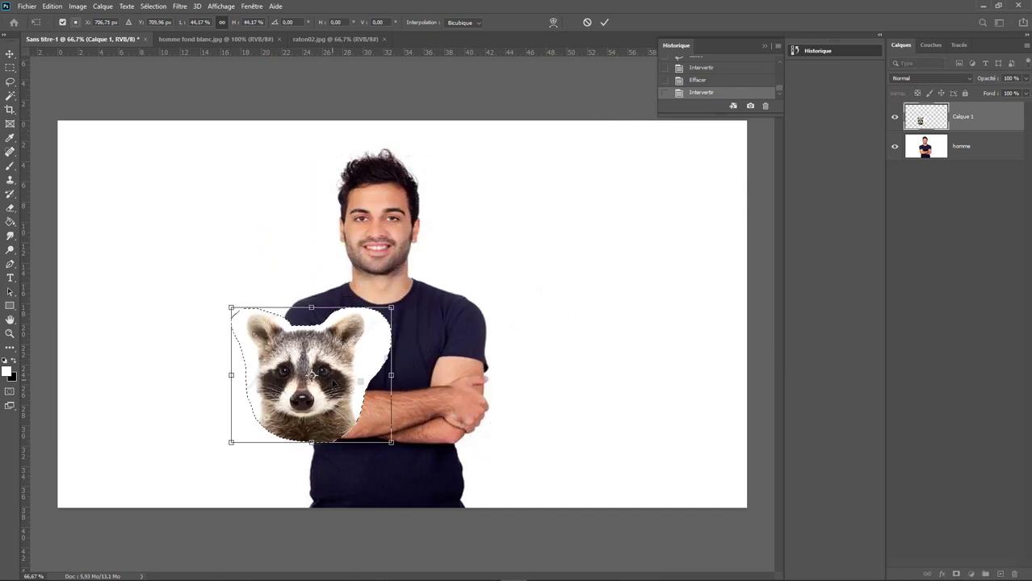
drag(332, 383, 407, 223)
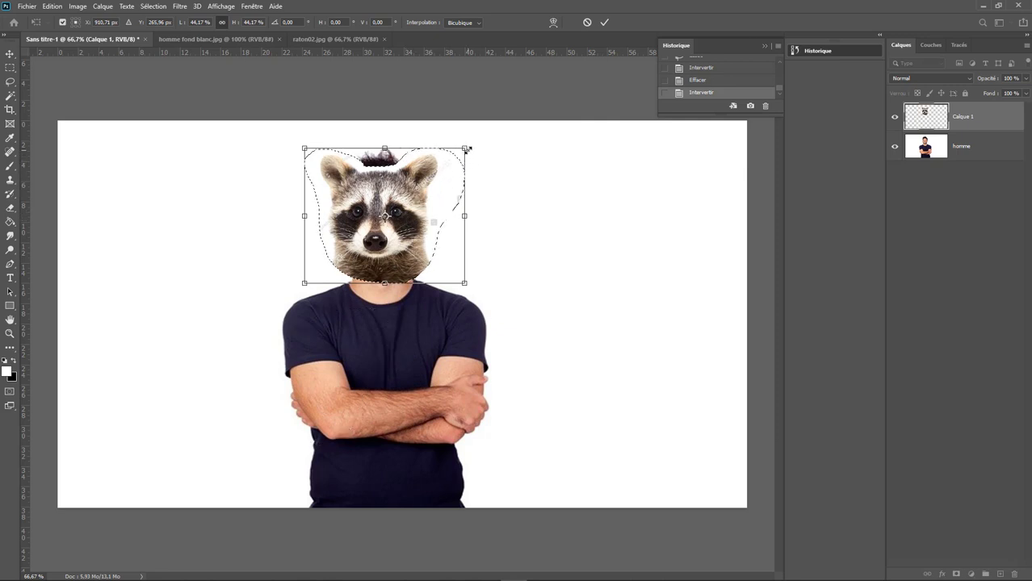
drag(465, 149, 492, 108)
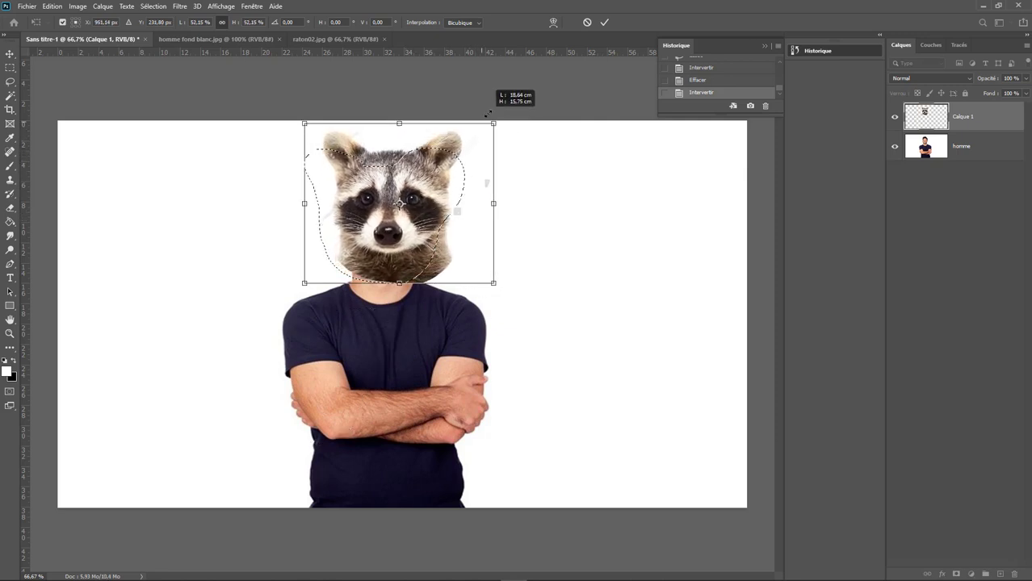
drag(427, 213, 411, 224)
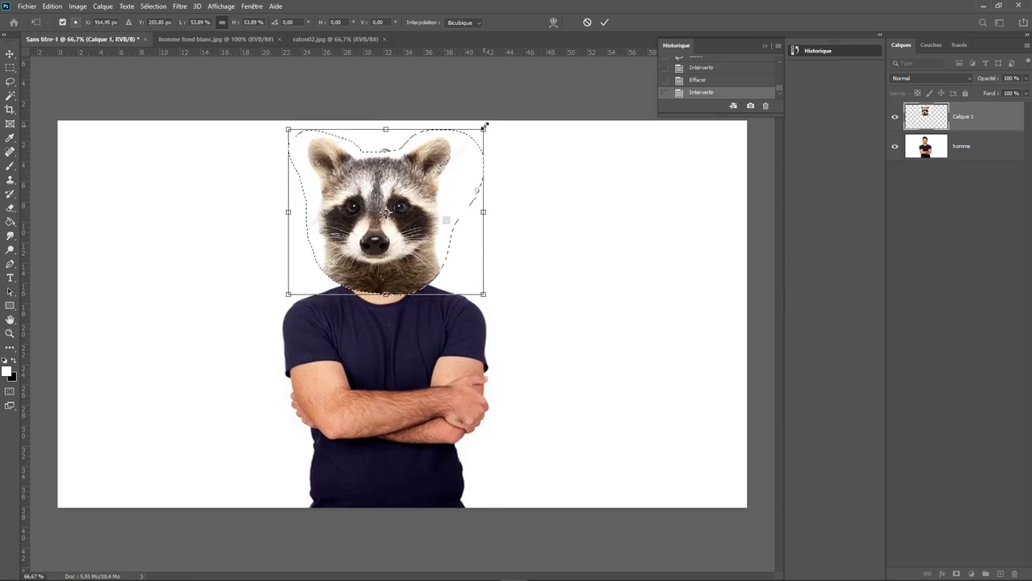
drag(485, 127, 496, 114)
drag(420, 202, 420, 207)
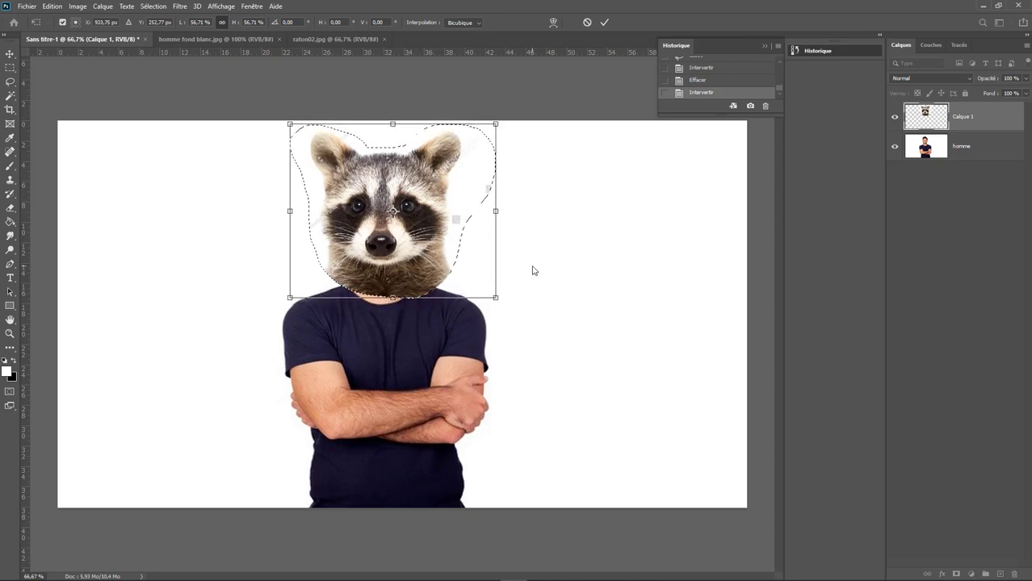
key(Return)
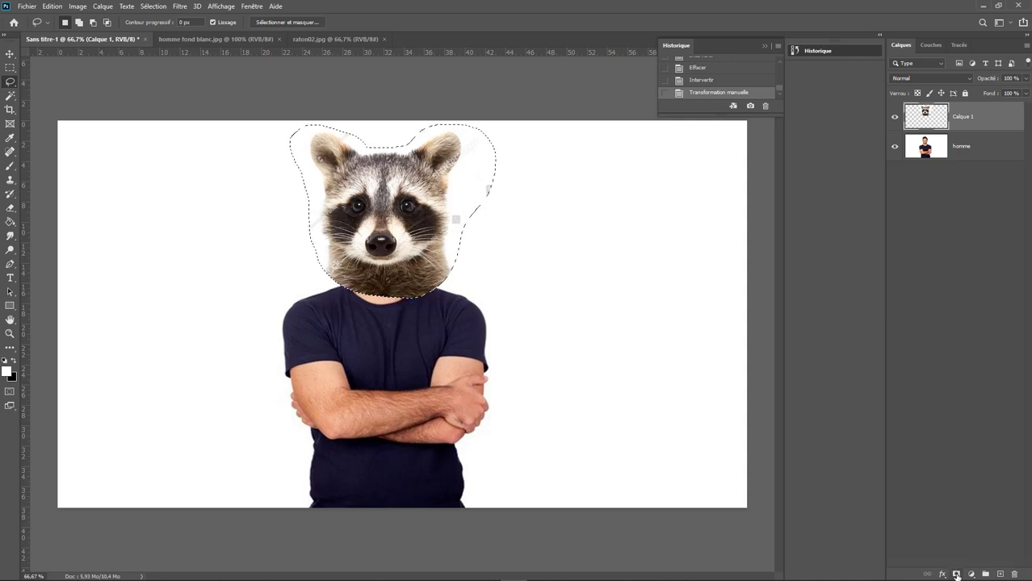
Add a layer mask to Calque 1 and brush black over the raccoon's neck fur
click(956, 575)
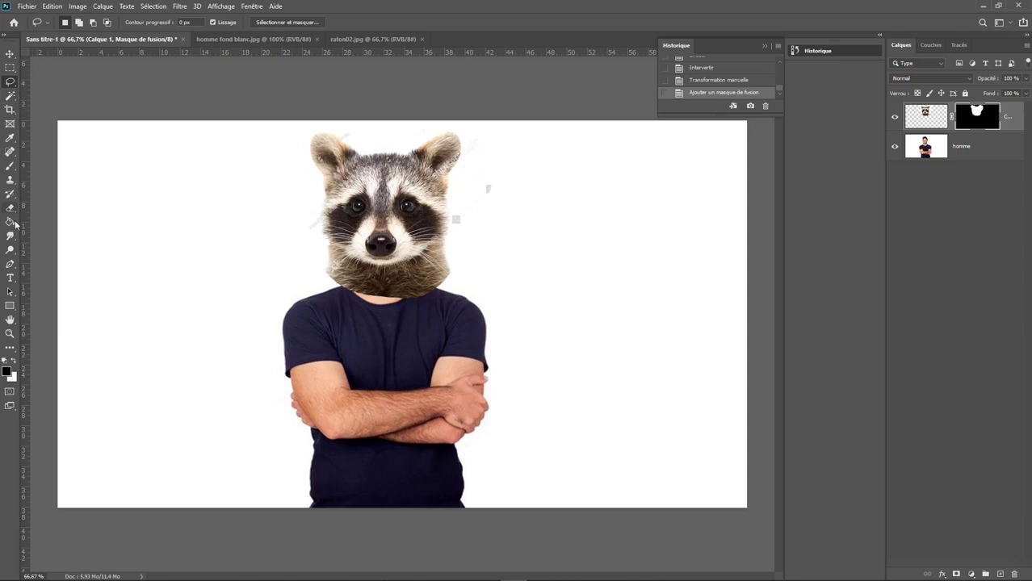
click(11, 195)
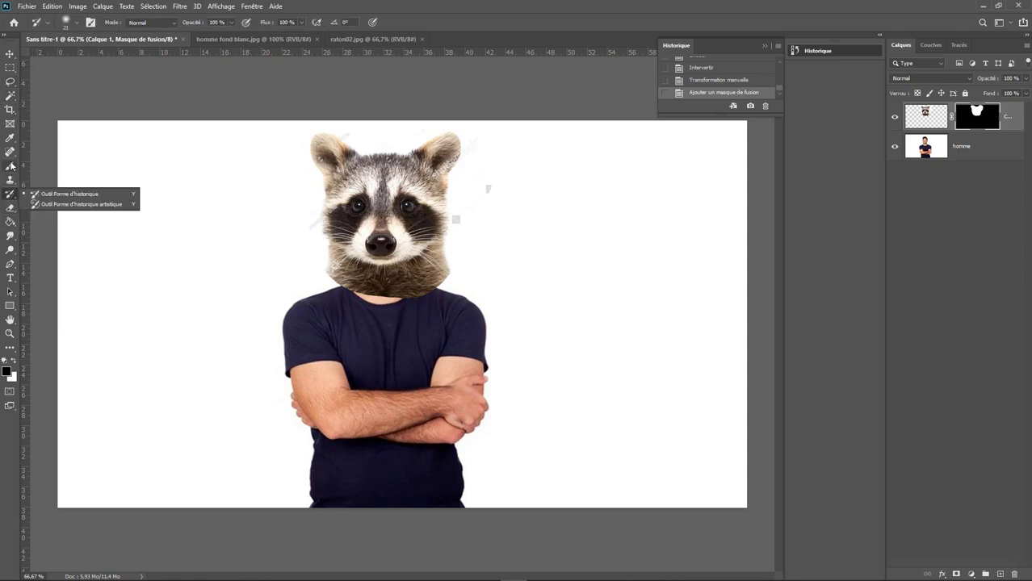
click(10, 165)
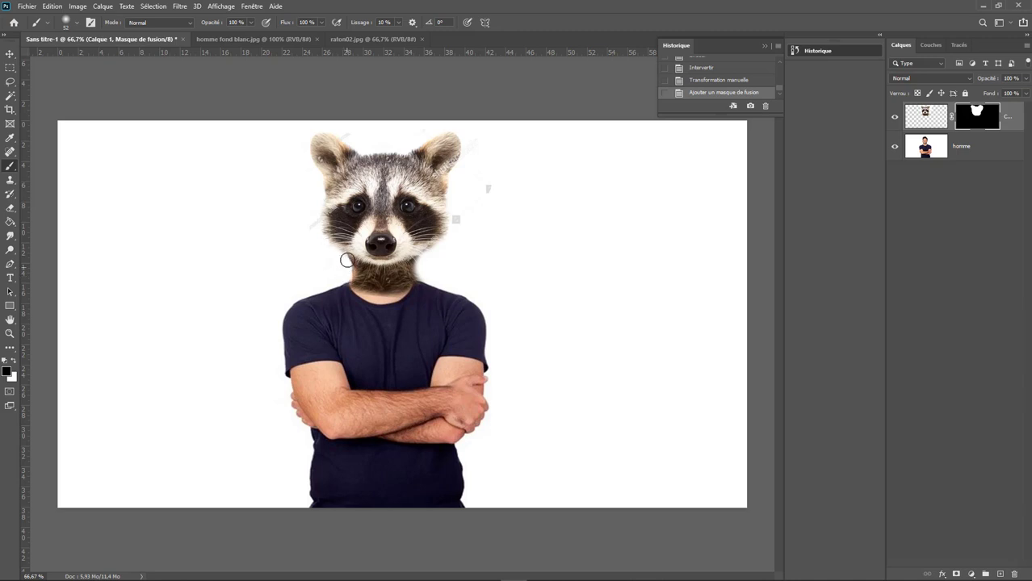
mouse_move(346, 261)
mouse_down()
mouse_move(372, 290)
mouse_move(398, 276)
mouse_move(329, 262)
mouse_move(338, 276)
mouse_move(392, 283)
mouse_move(433, 264)
mouse_up()
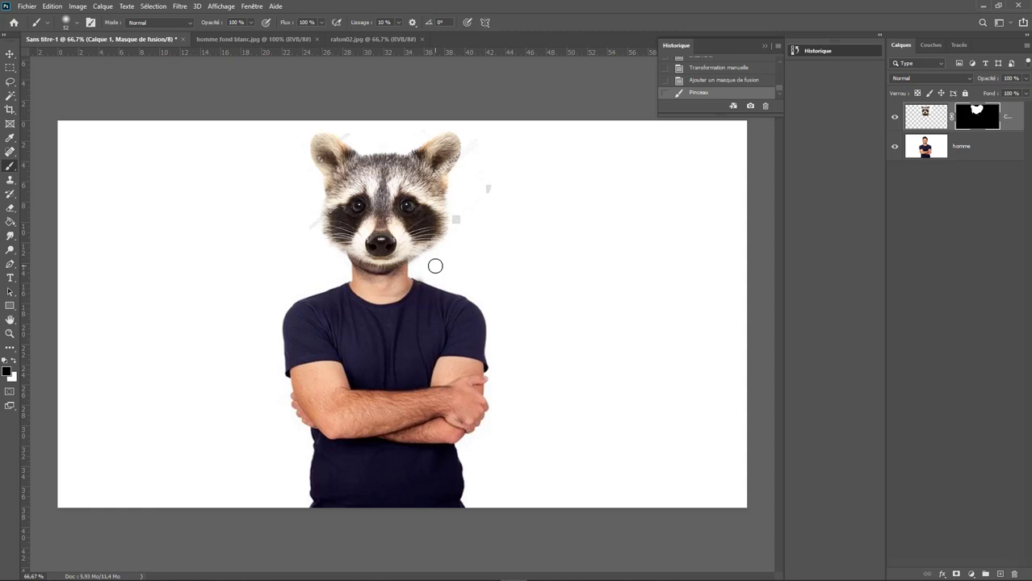
Nudge the raccoon head down-left, then trial-delete a rectangle of hair on homme and undo it
click(10, 54)
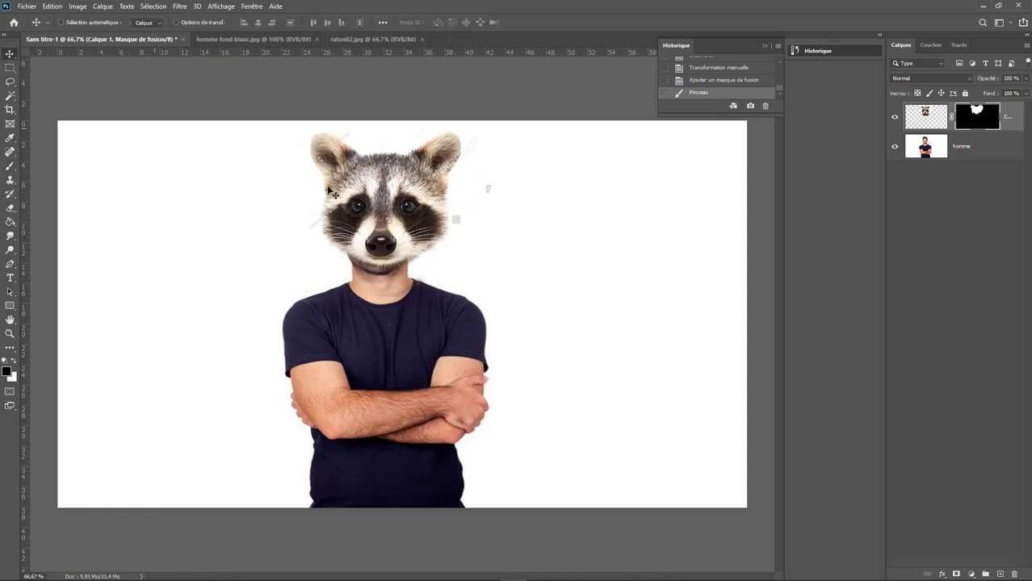
drag(396, 200, 392, 207)
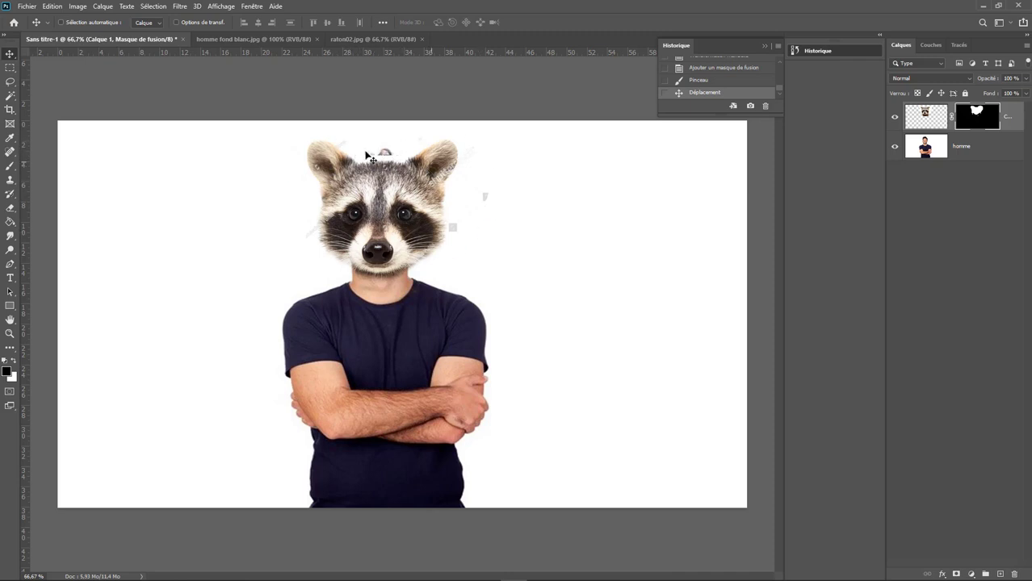
click(935, 152)
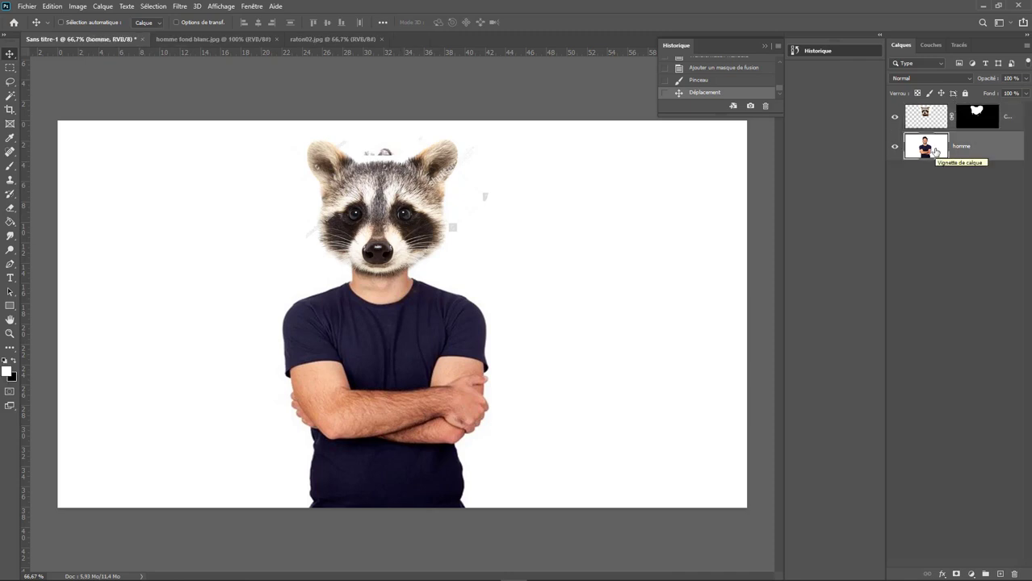
click(10, 68)
drag(292, 131, 484, 174)
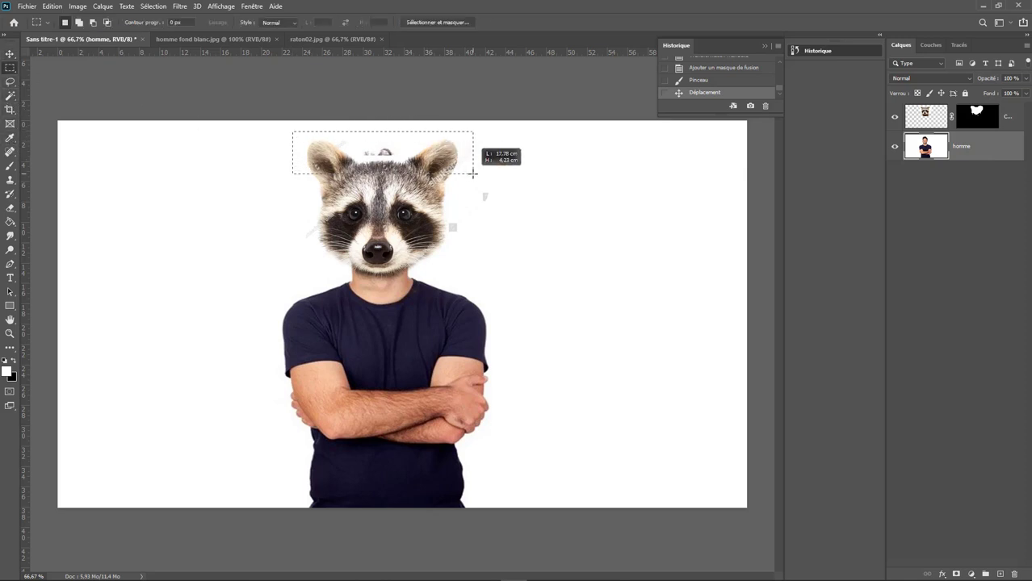
key(Delete)
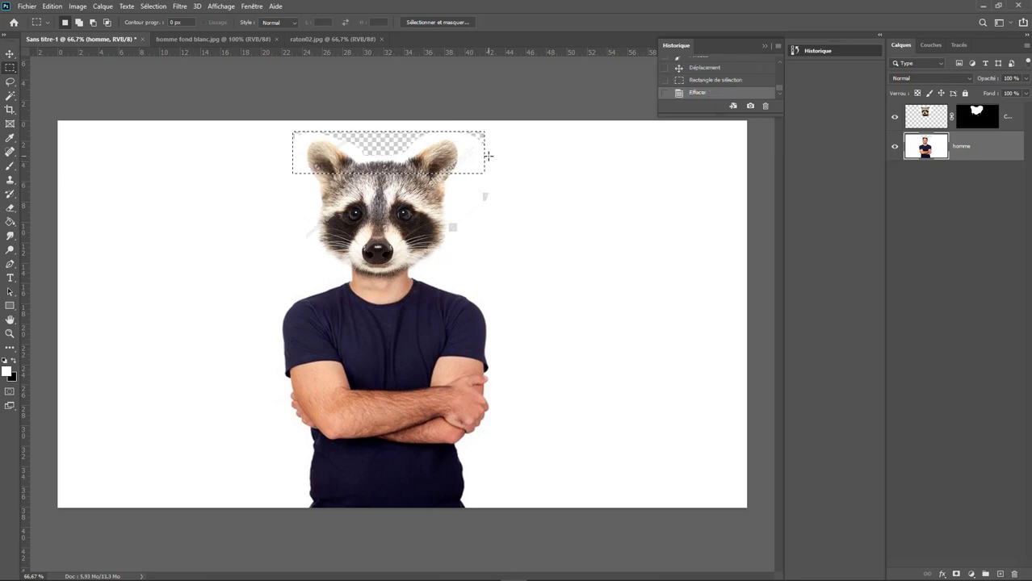
key(ctrl+z)
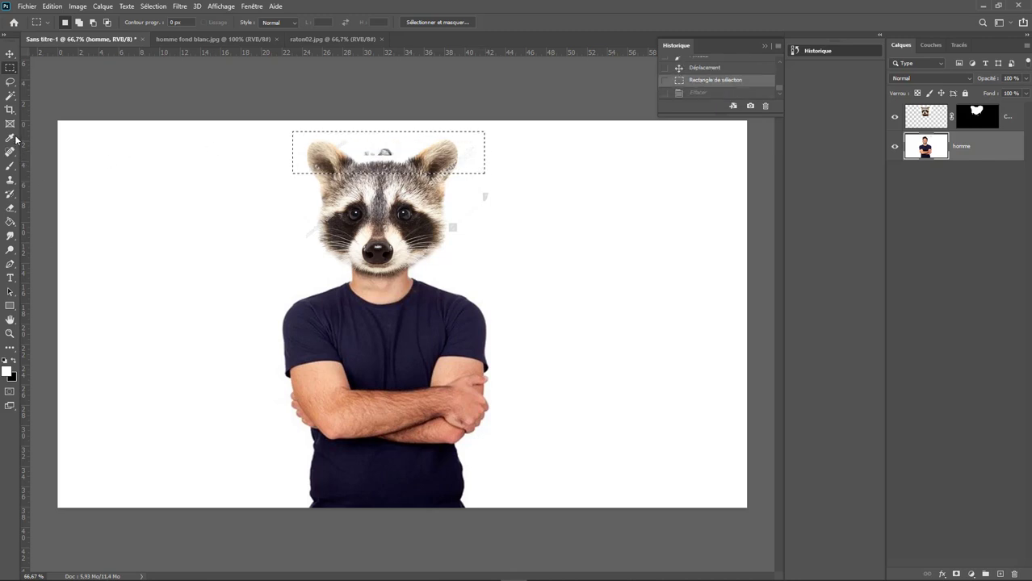
Brush away the man's hair above the raccoon and stray marks beside its head, then select all
click(10, 166)
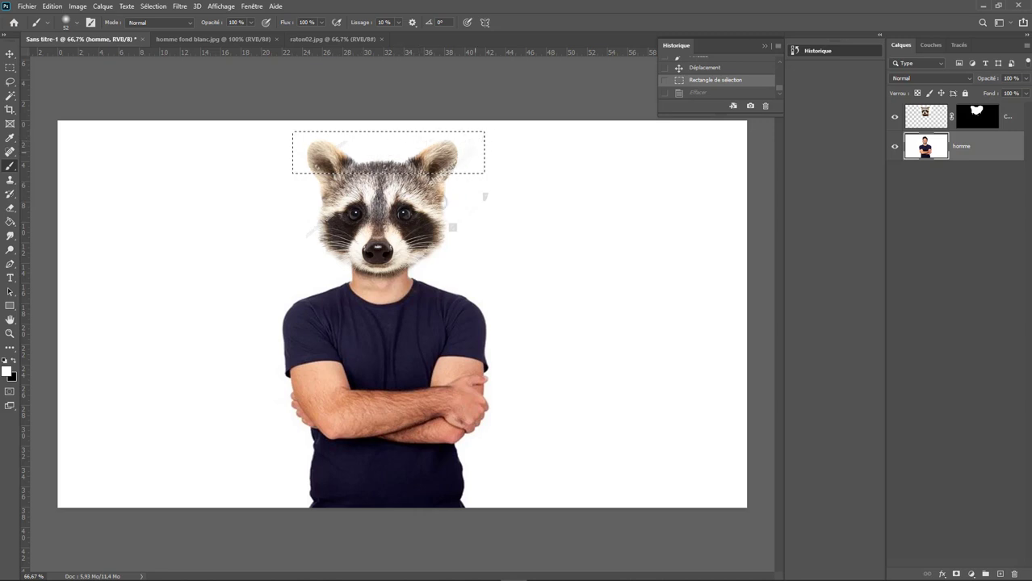
drag(485, 184, 478, 203)
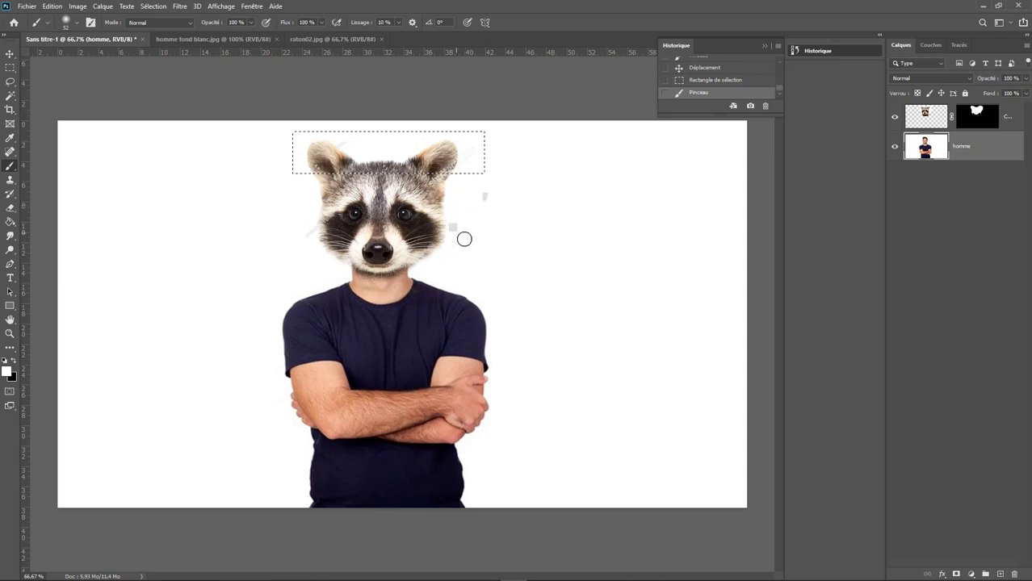
click(929, 118)
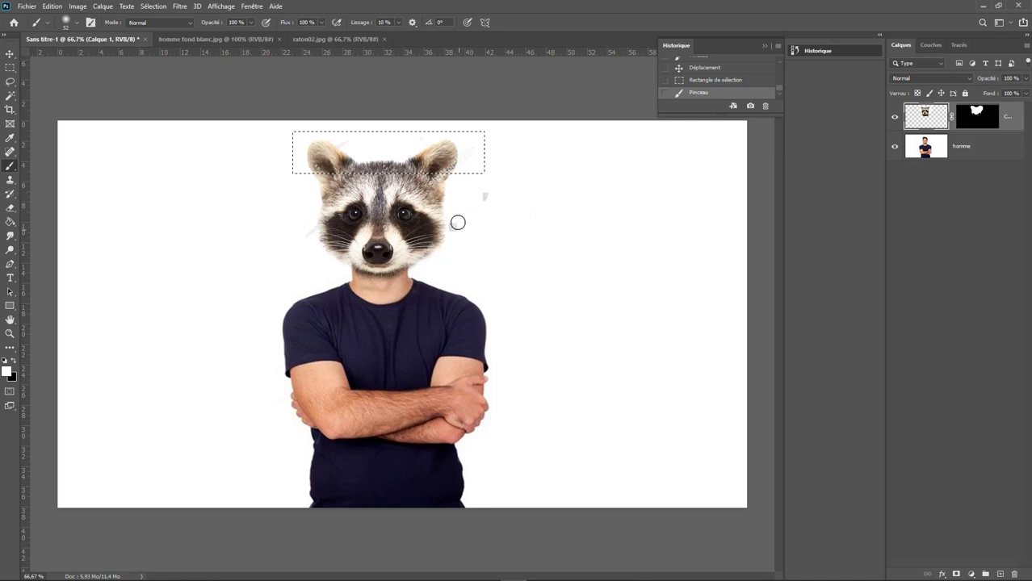
drag(456, 221, 456, 231)
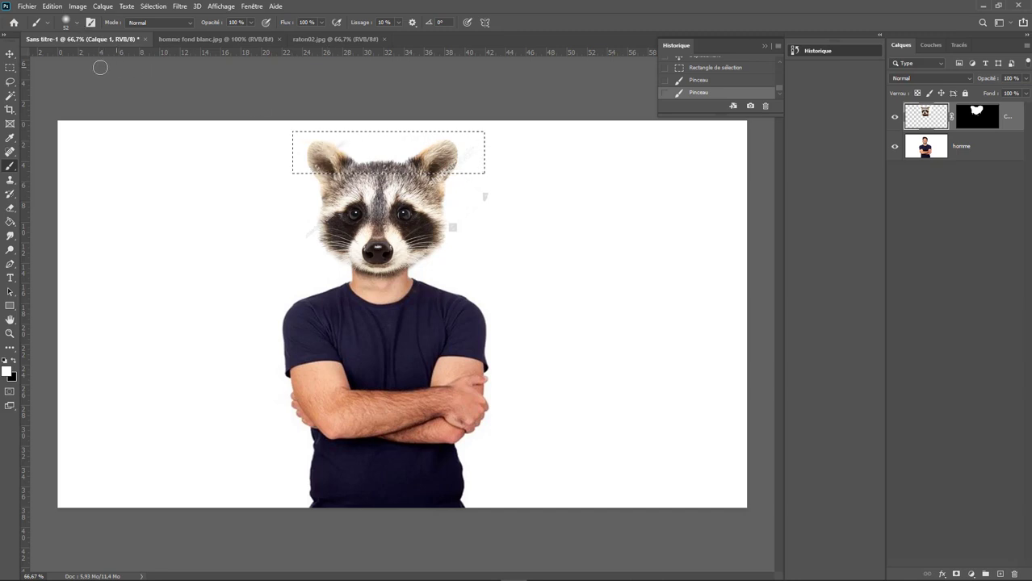
key(ctrl+d)
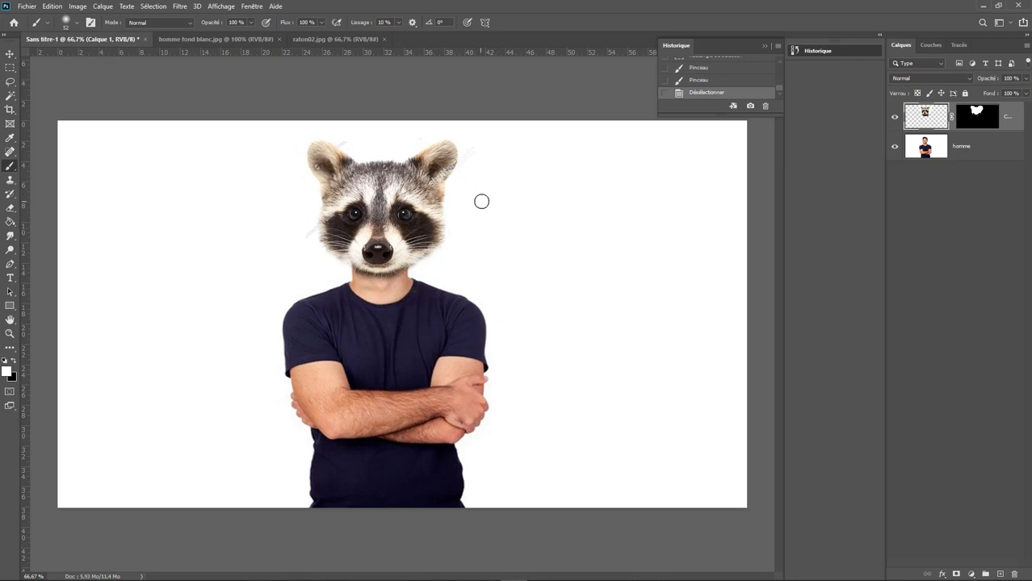
drag(482, 201, 477, 200)
key(ctrl+z)
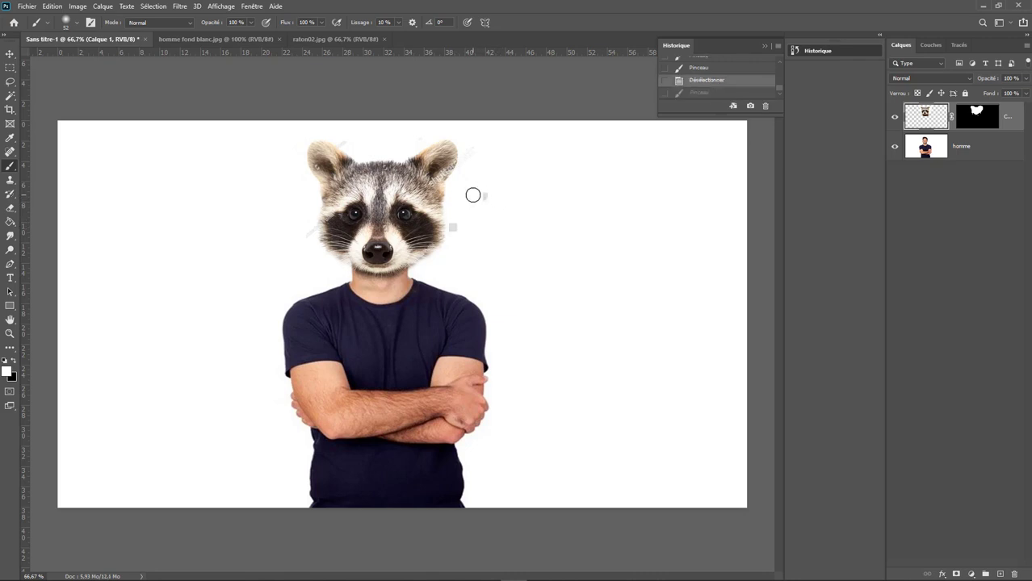
key(ctrl+z)
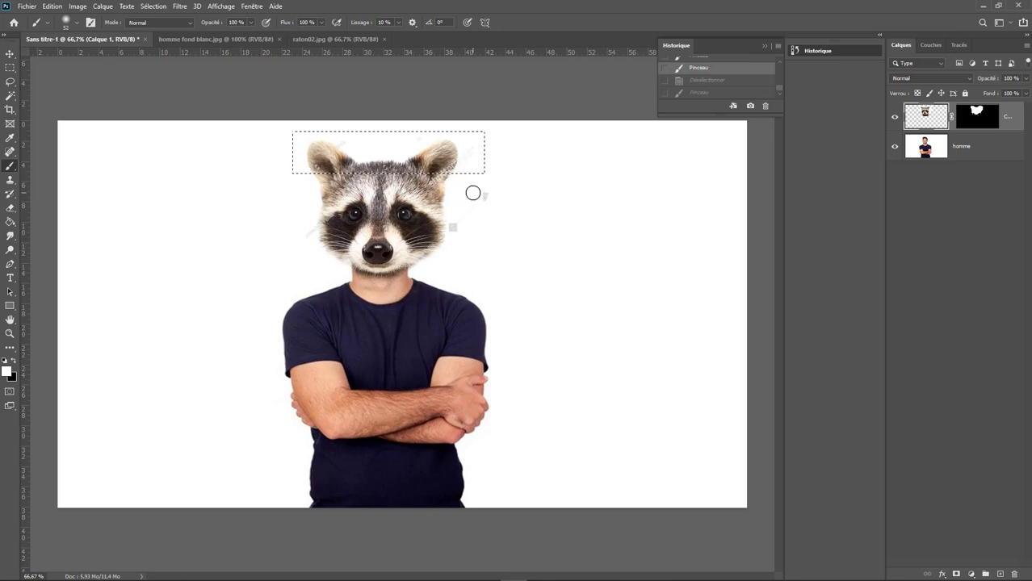
key(ctrl+a)
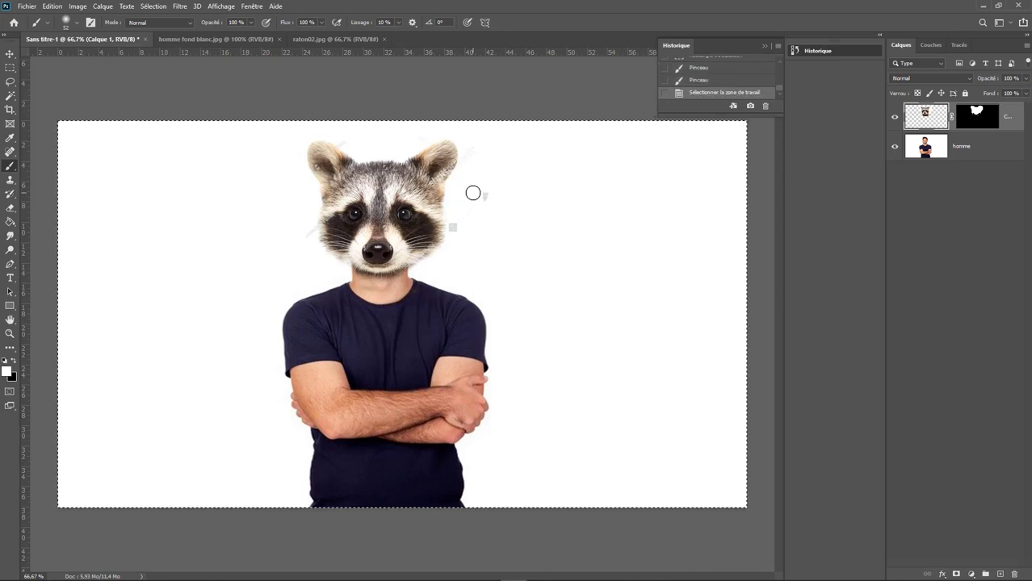